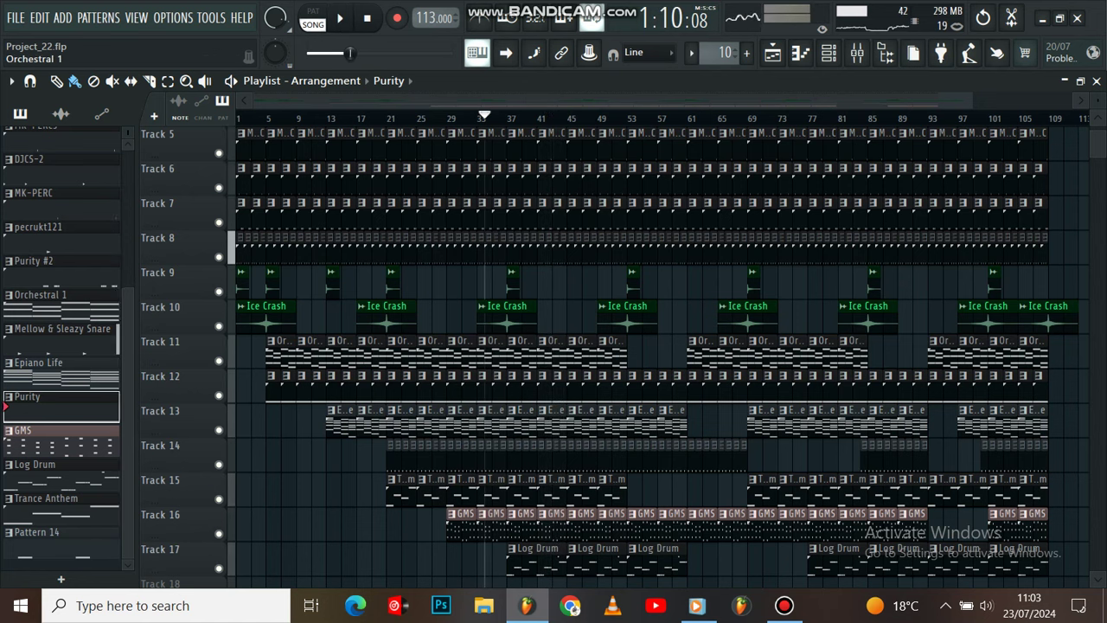
# - Open the Orchestral 1 pattern's notes and play the chords in pattern mode
pyautogui.doubleClick(82, 303)
pyautogui.scroll(3, 301, 286)
pyautogui.press('space')
pyautogui.press('space')
pyautogui.click(313, 18)
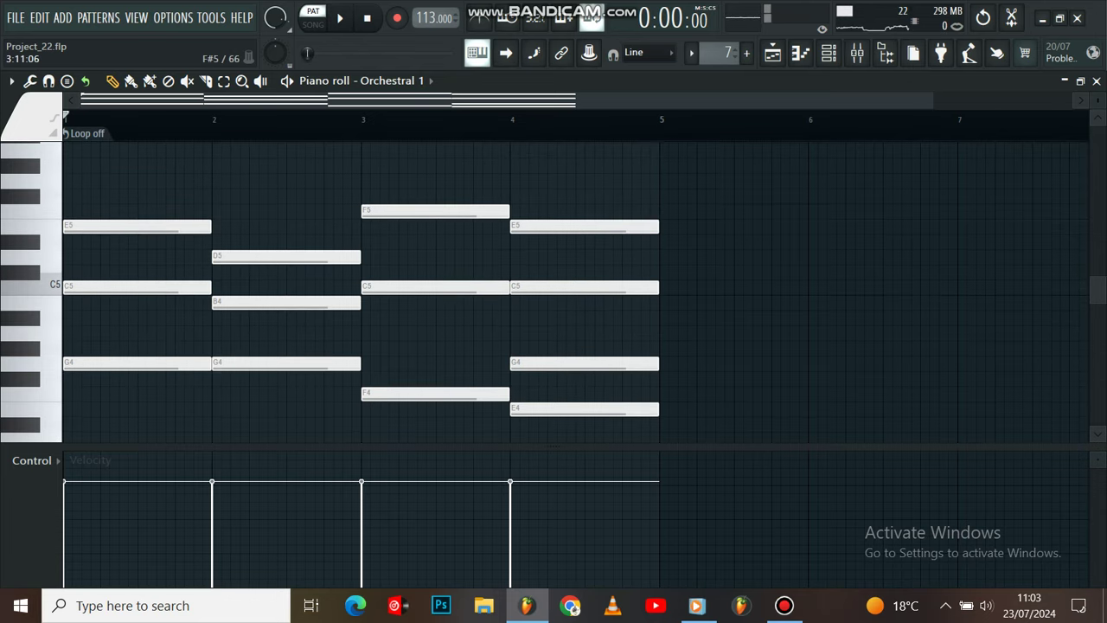
pyautogui.press('space')
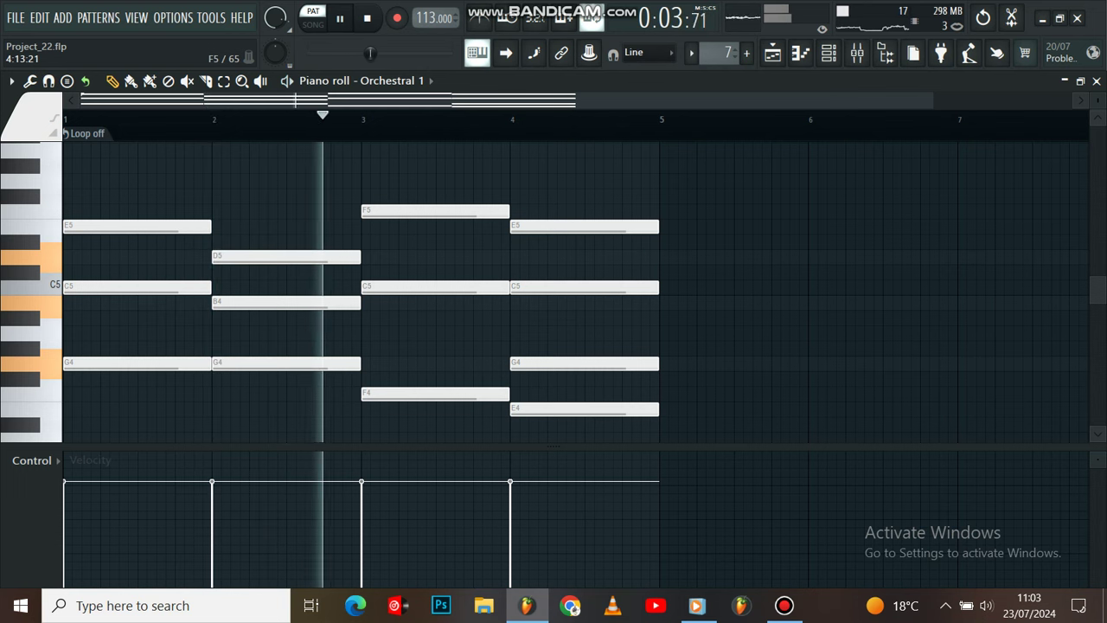
# - Add a one-bar A4 note to the bar 3 chord of Orchestral 1, stop playback and return to the playlist
pyautogui.moveTo(386, 332); pyautogui.dragTo(377, 332)
pyautogui.rightClick(389, 332)
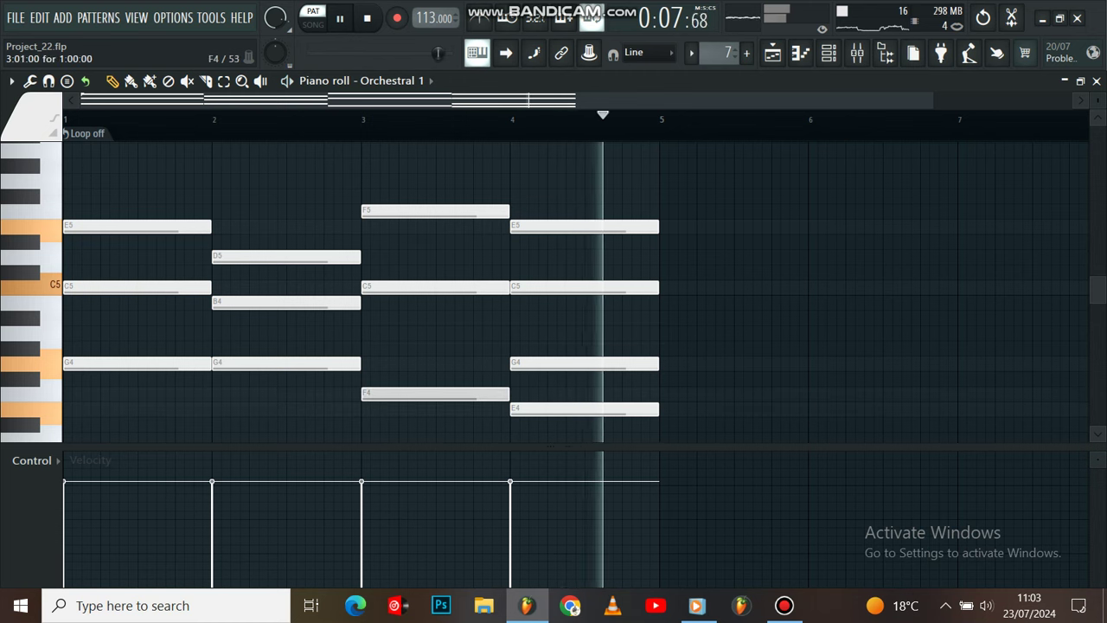
pyautogui.click(369, 332)
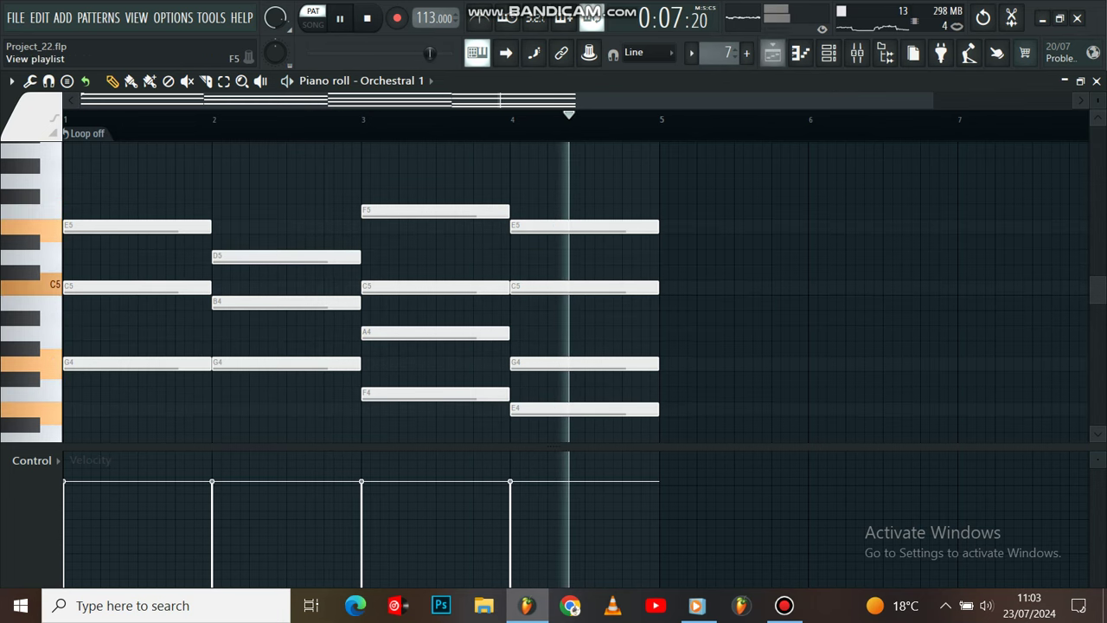
pyautogui.press('space')
pyautogui.press('F5')
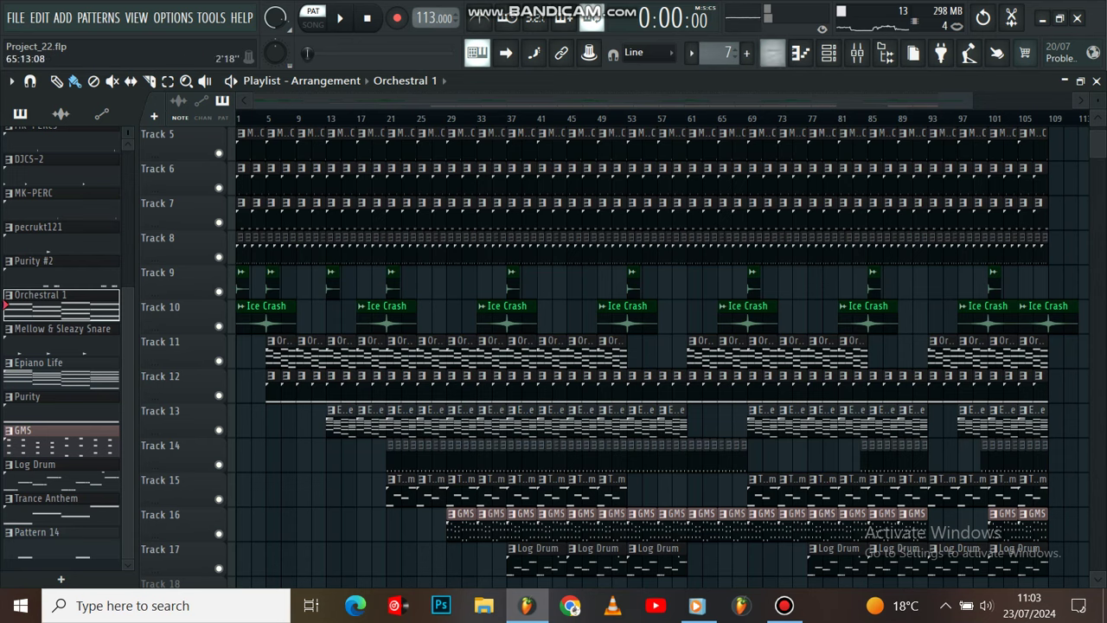
# - Open the Purity pattern's notes, play the pattern and stop playback
pyautogui.press('F7')
pyautogui.press('space')
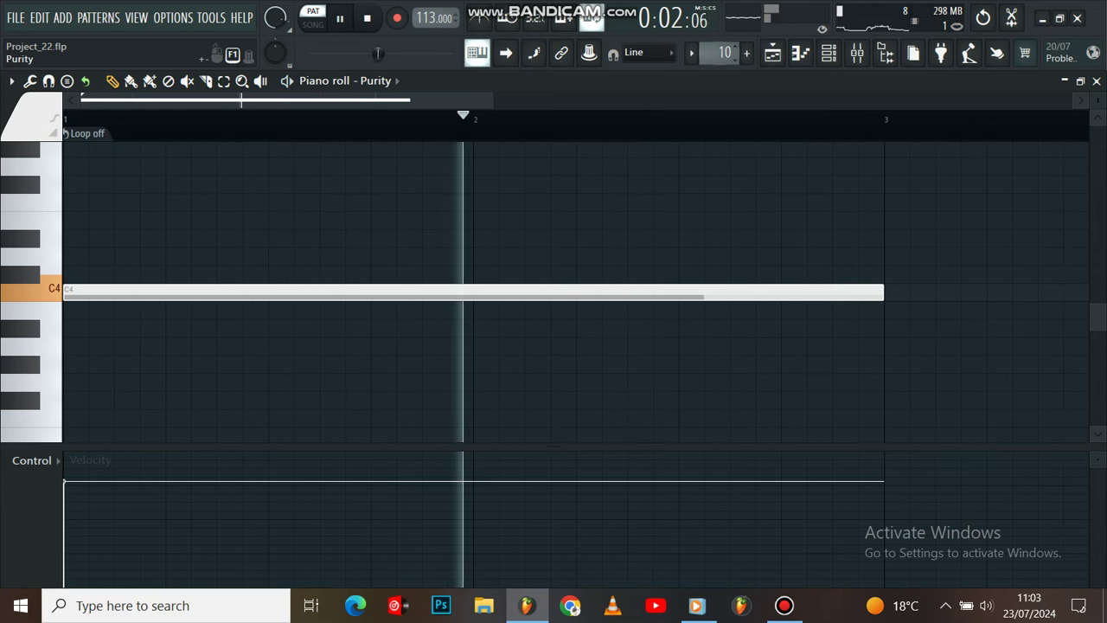
pyautogui.press('space')
# - Open the GMS pattern's notes and play it with all four bars in view
pyautogui.press('KP_Add')
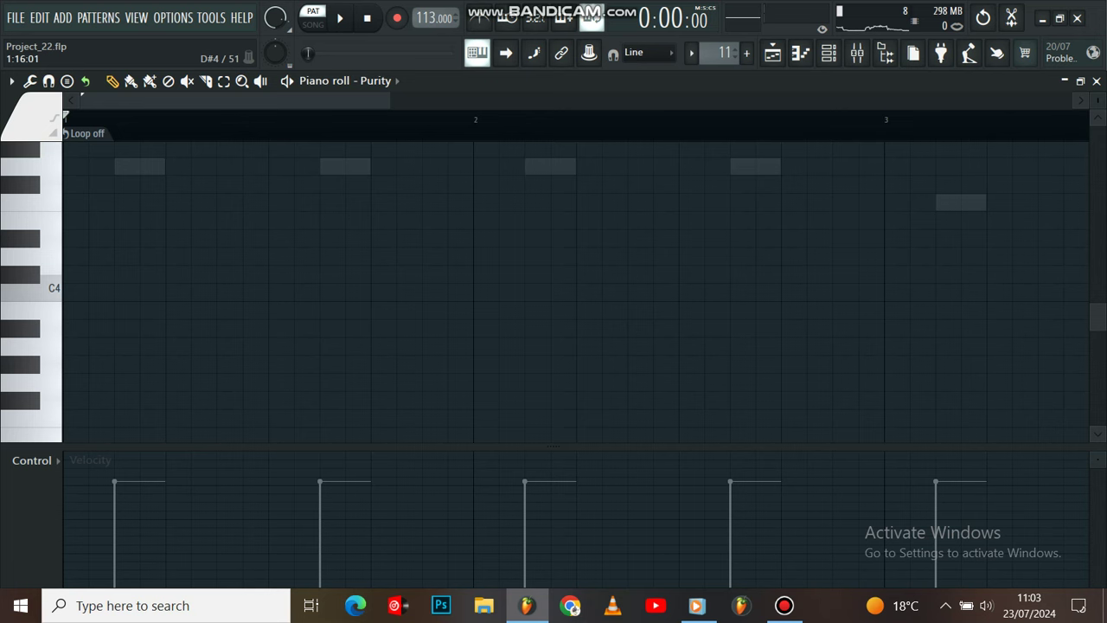
pyautogui.rightClick(359, 166)
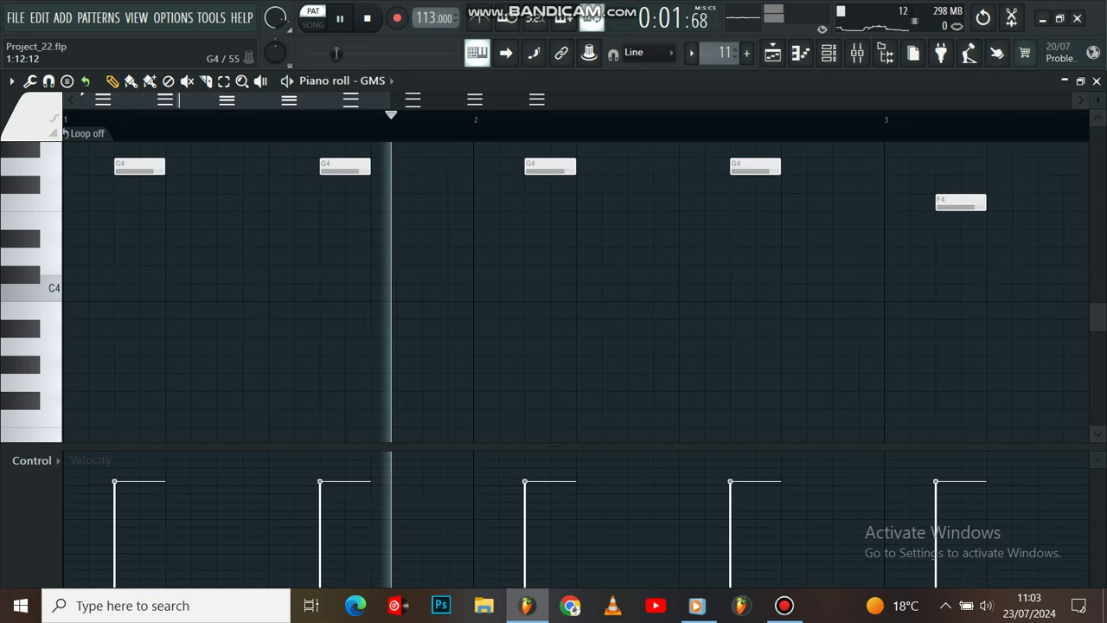
pyautogui.scroll(2, 420, 234)
pyautogui.scroll(2, 419, 234)
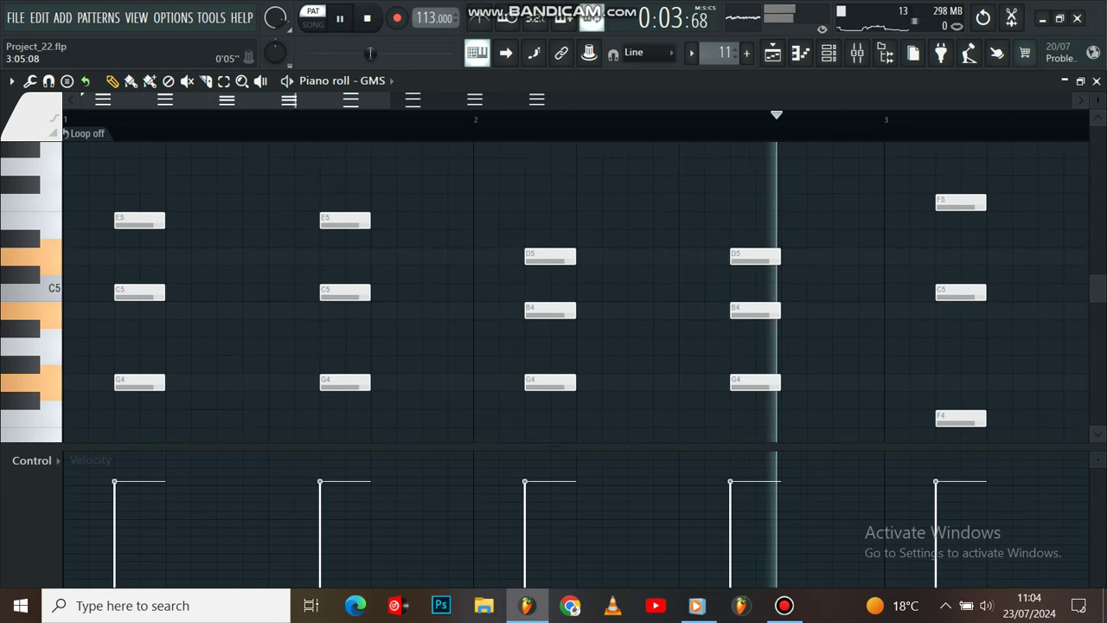
pyautogui.scroll(-3, 995, 102)
pyautogui.moveTo(624, 101); pyautogui.dragTo(645, 100)
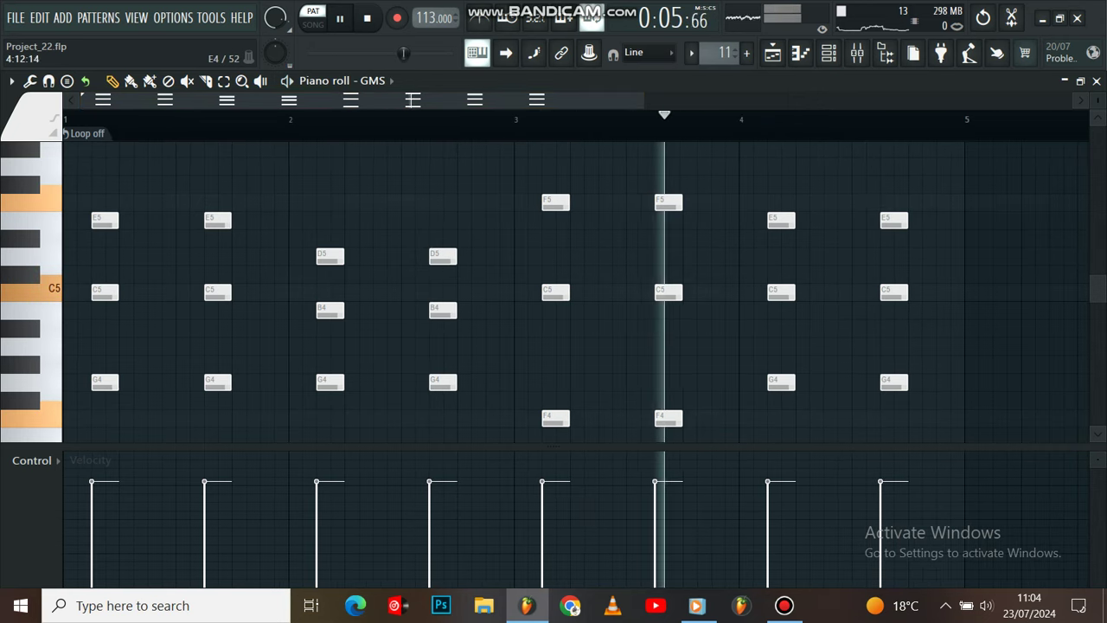
# - Collapse the velocity lane to enlarge the GMS note area
pyautogui.click(910, 435)
pyautogui.rightClick(917, 434)
pyautogui.moveTo(917, 447); pyautogui.dragTo(918, 584)
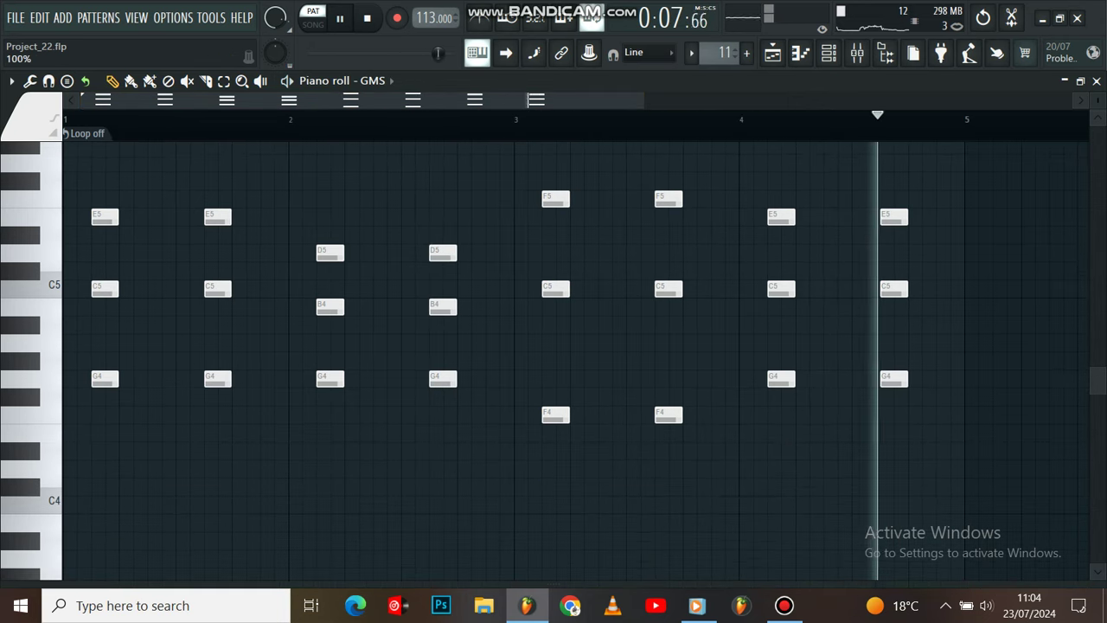
# - Add an A4 note to each of the two GMS chords in bar 3, delete the misplaced notes and stop playback
pyautogui.click(550, 342)
pyautogui.click(649, 343)
pyautogui.moveTo(650, 343); pyautogui.dragTo(664, 360)
pyautogui.click(652, 343)
pyautogui.rightClick(667, 361)
pyautogui.rightClick(655, 343)
pyautogui.click(656, 343)
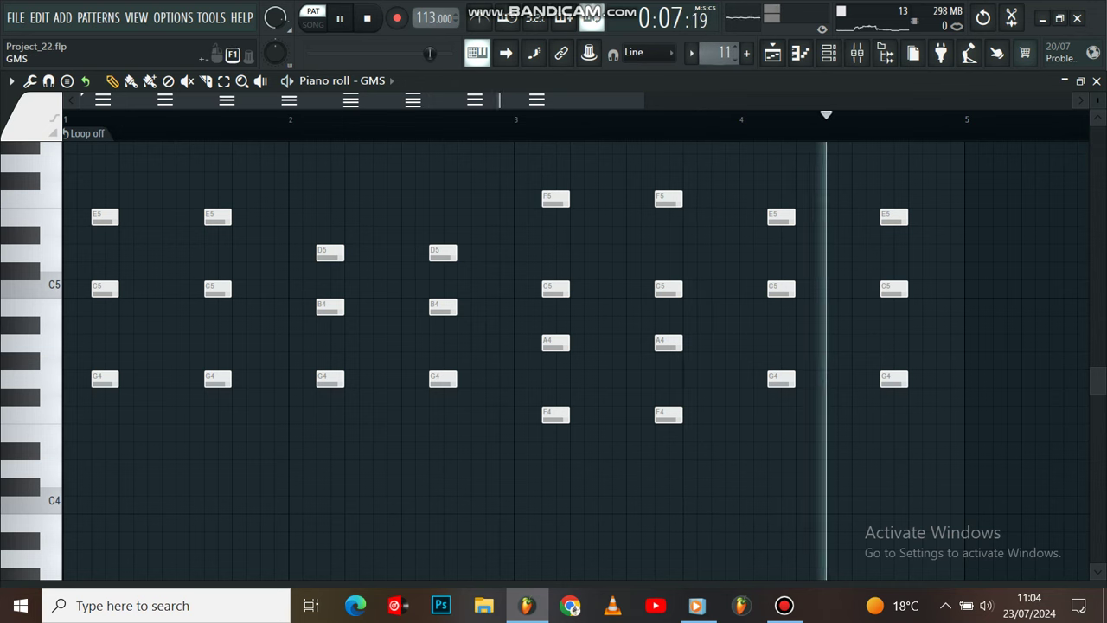
pyautogui.press('space')
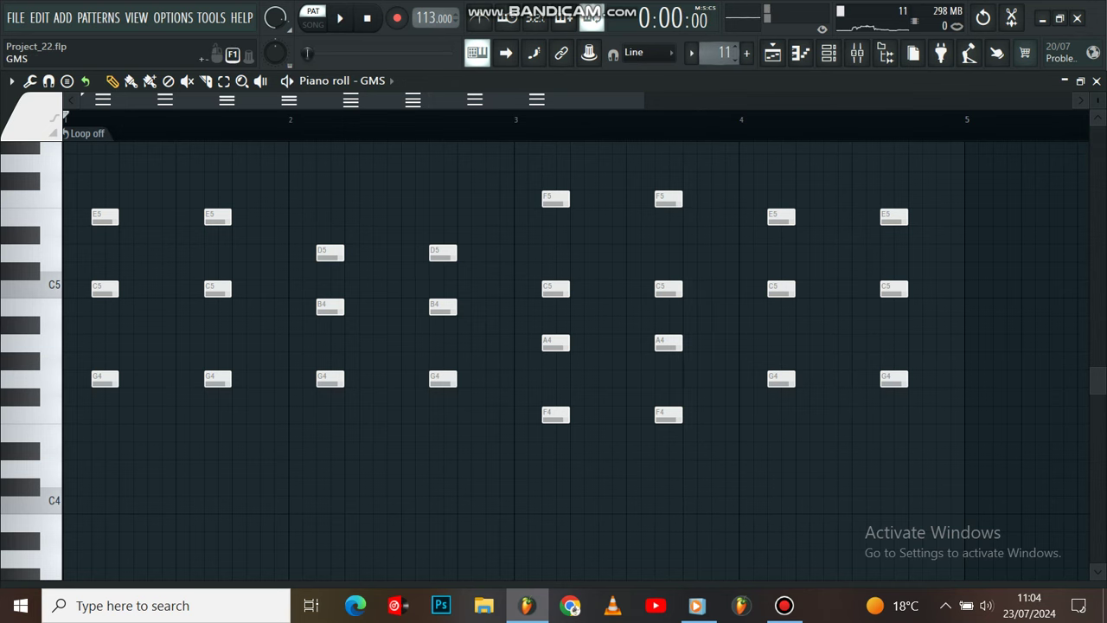
# - Open the Log Drum pattern's notes and play through all eight bars of the bass line
pyautogui.scroll(1, 725, 53)
pyautogui.scroll(-4, 650, 343)
pyautogui.rightClick(635, 414)
pyautogui.rightClick(636, 414)
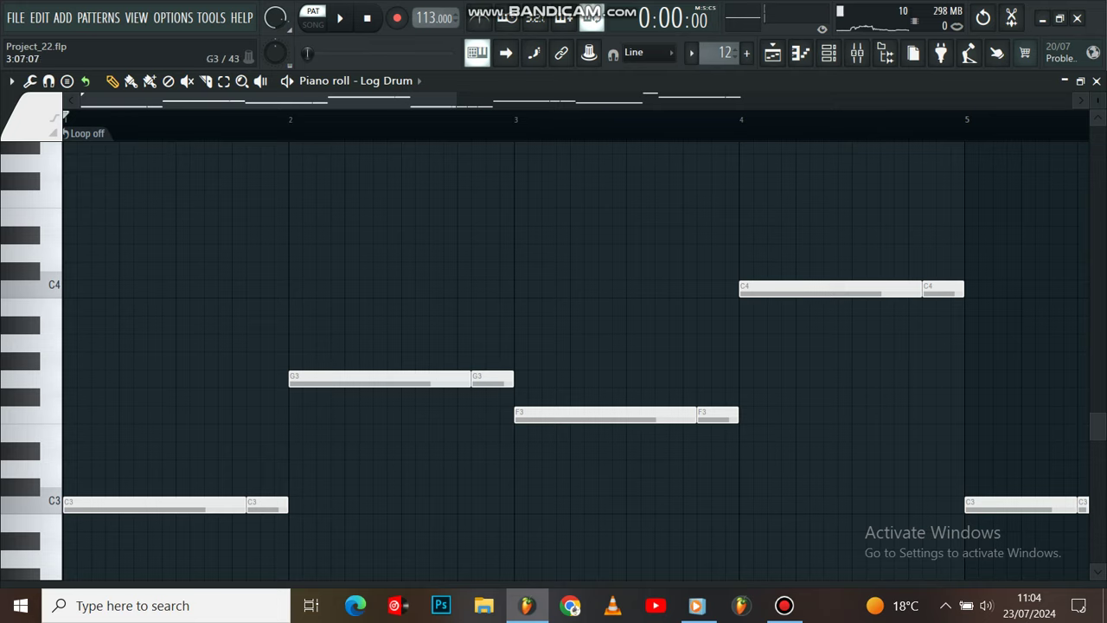
pyautogui.press('space')
pyautogui.scroll(-1, 575, 376)
pyautogui.moveTo(454, 100); pyautogui.dragTo(821, 100)
pyautogui.scroll(1, 575, 359)
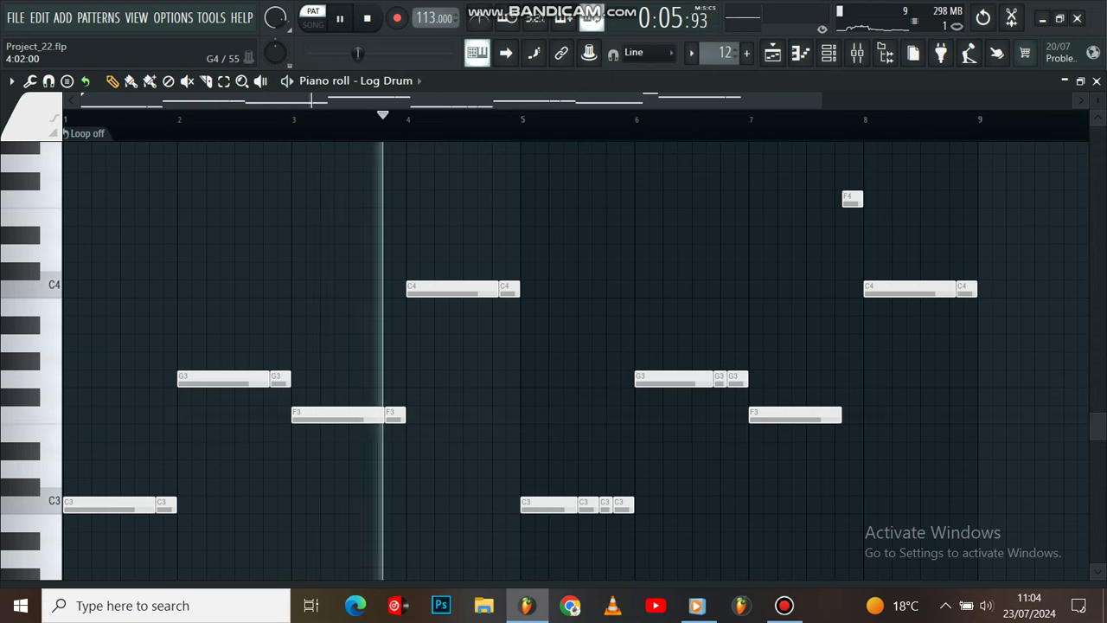
pyautogui.moveTo(1097, 100); pyautogui.dragTo(1098, 107)
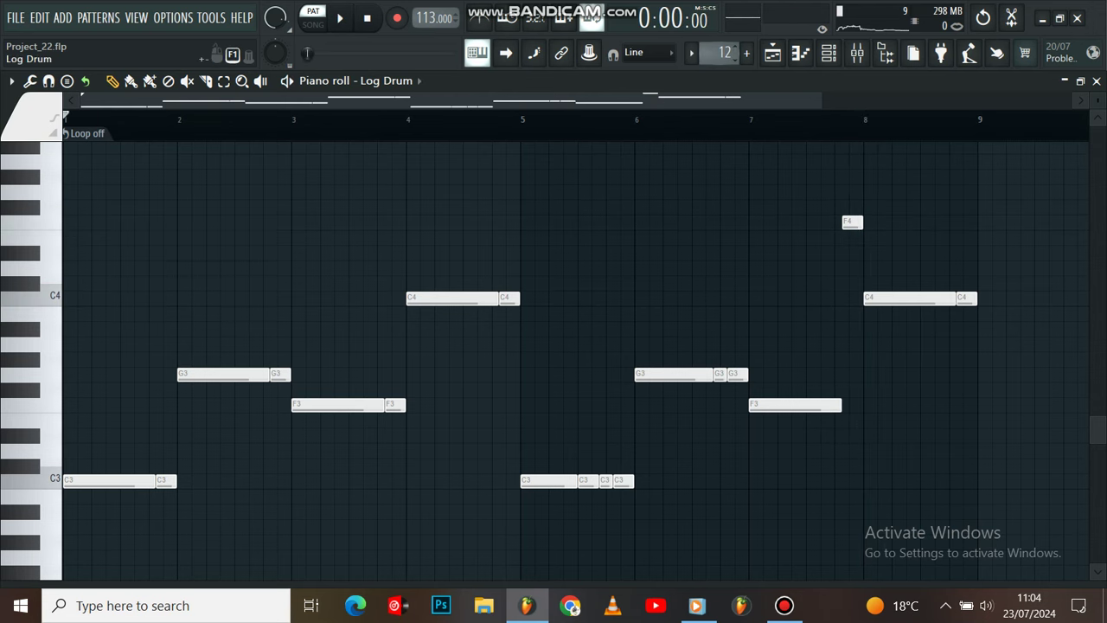
# - Open the Trance Anthem pattern's notes, play the four-bar melody and stop playback
pyautogui.click(735, 48)
pyautogui.scroll(-2, 596, 251)
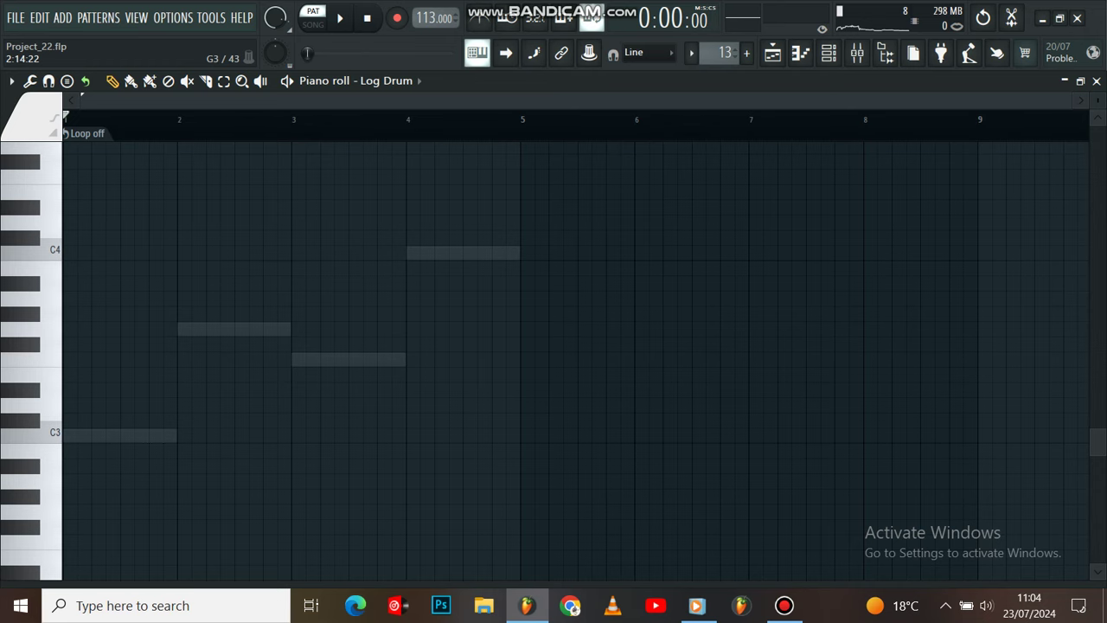
pyautogui.rightClick(276, 329)
pyautogui.press('space')
pyautogui.scroll(3, 503, 101)
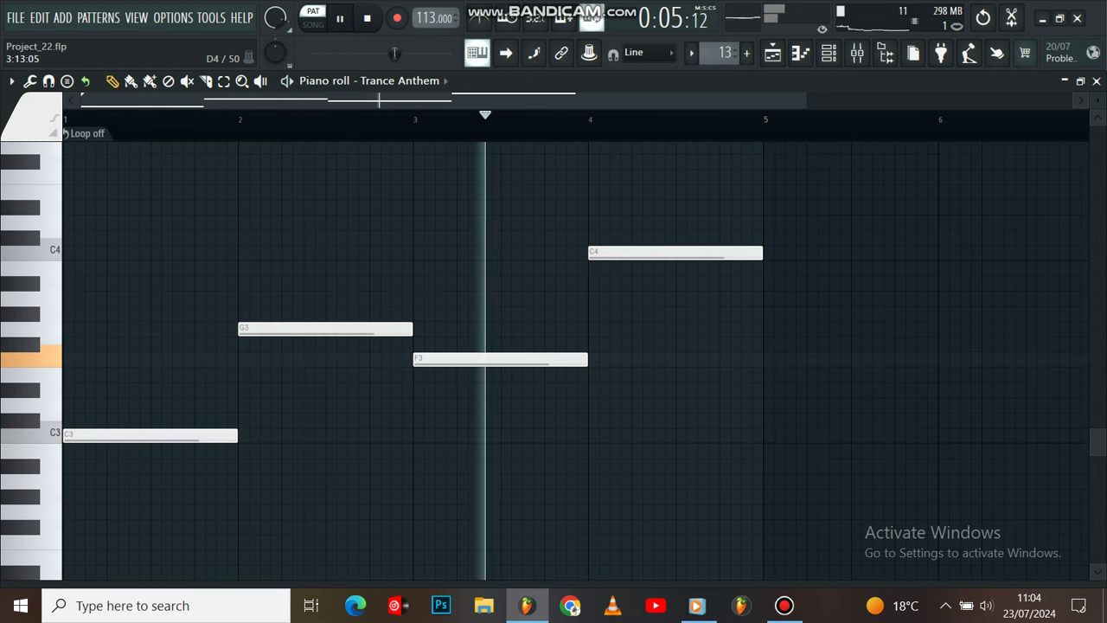
pyautogui.press('space')
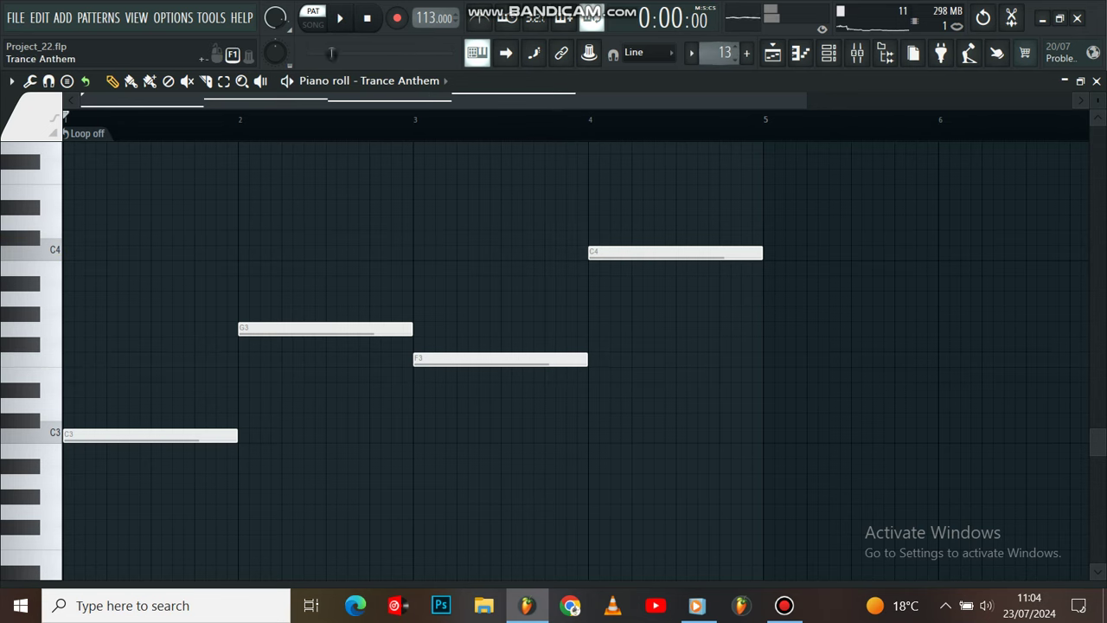
# - Check patterns 14 and 15 after Trance Anthem and return to the playlist
pyautogui.press('KP_Add')
pyautogui.scroll(4, 584, 263)
pyautogui.scroll(-1, 585, 263)
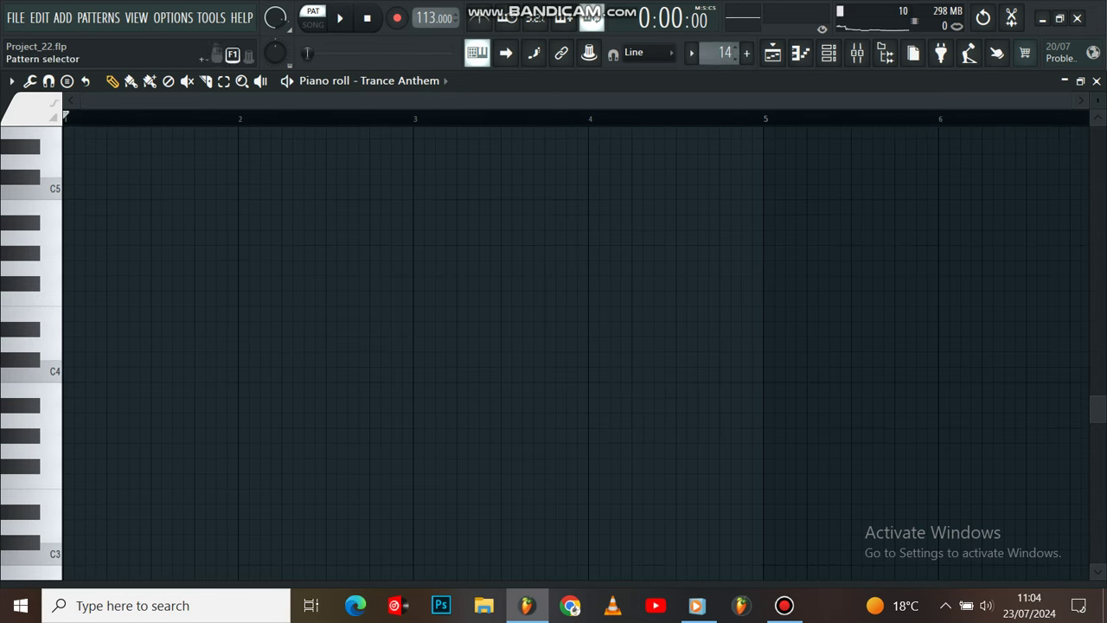
pyautogui.press('F5')
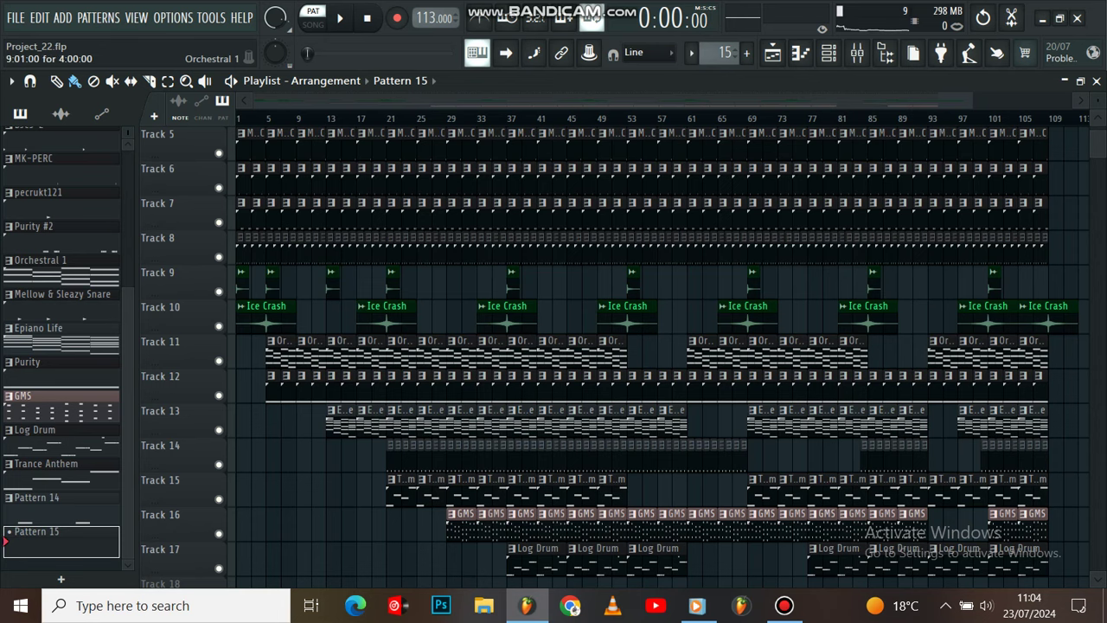
# - Inspect the sample settings of the Ice Crash and Andile_Tee_Game_Over audio clips, closing each one
pyautogui.scroll(3, 312, 101)
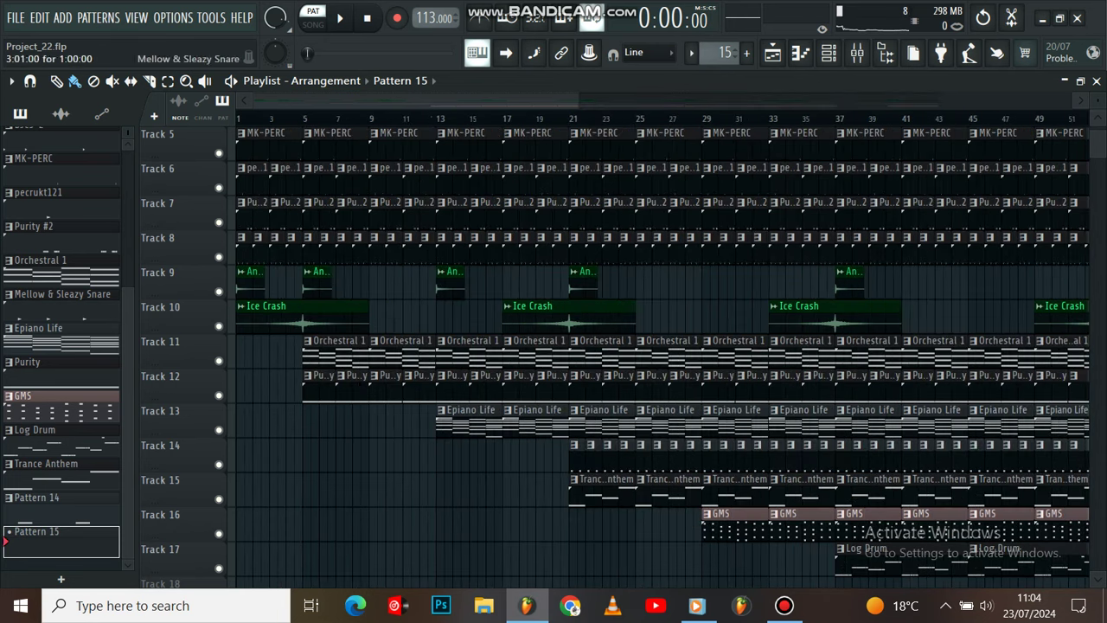
pyautogui.doubleClick(303, 316)
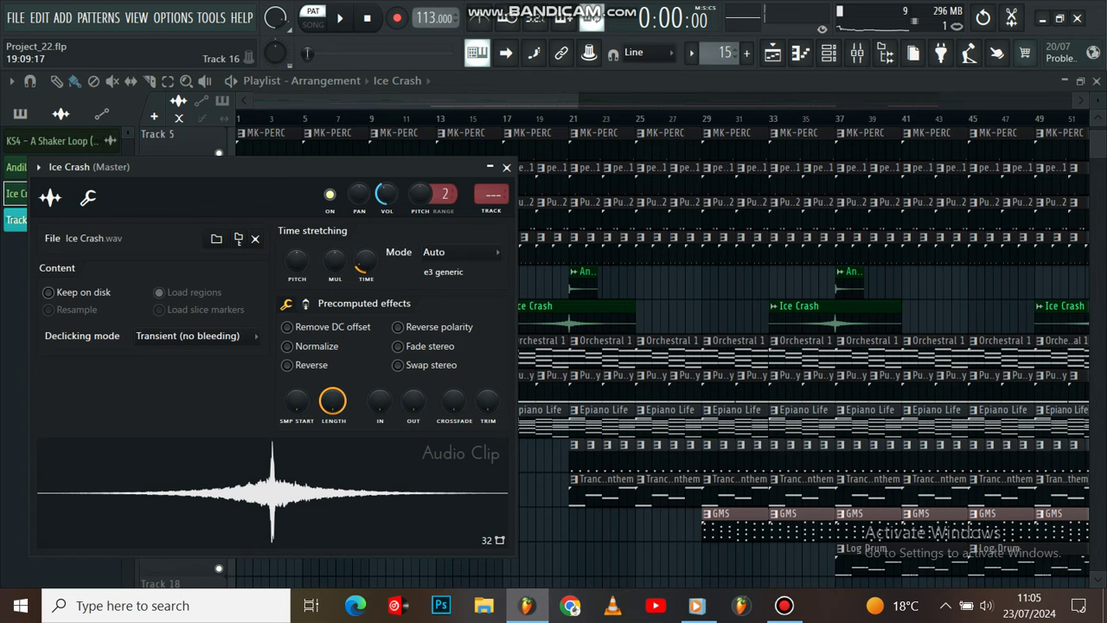
pyautogui.press('Escape')
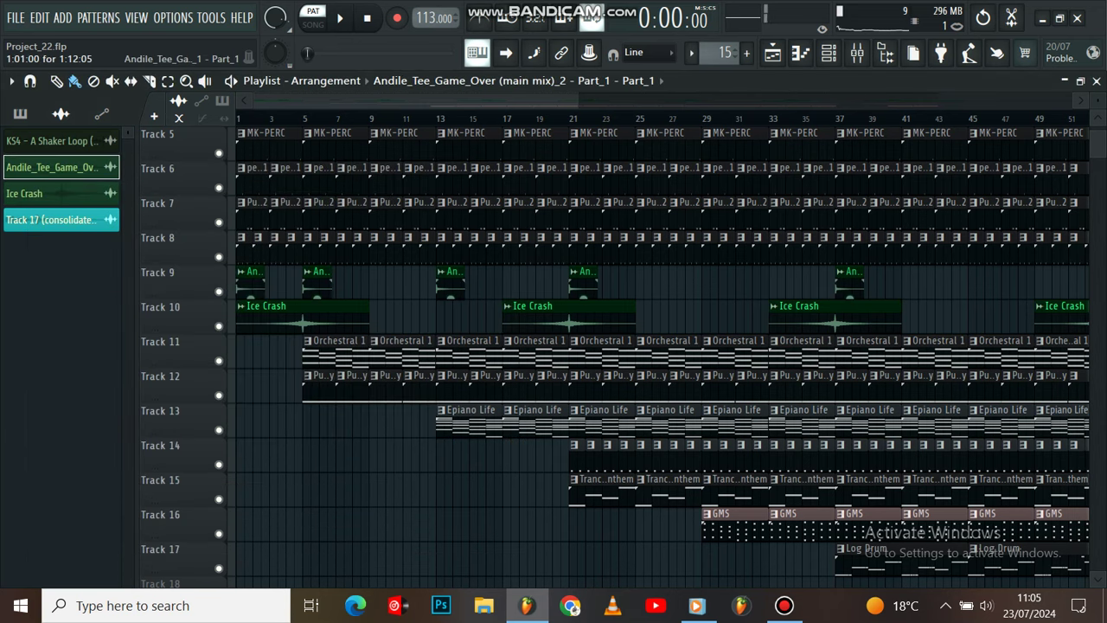
pyautogui.doubleClick(250, 287)
pyautogui.moveTo(285, 146); pyautogui.dragTo(439, 134)
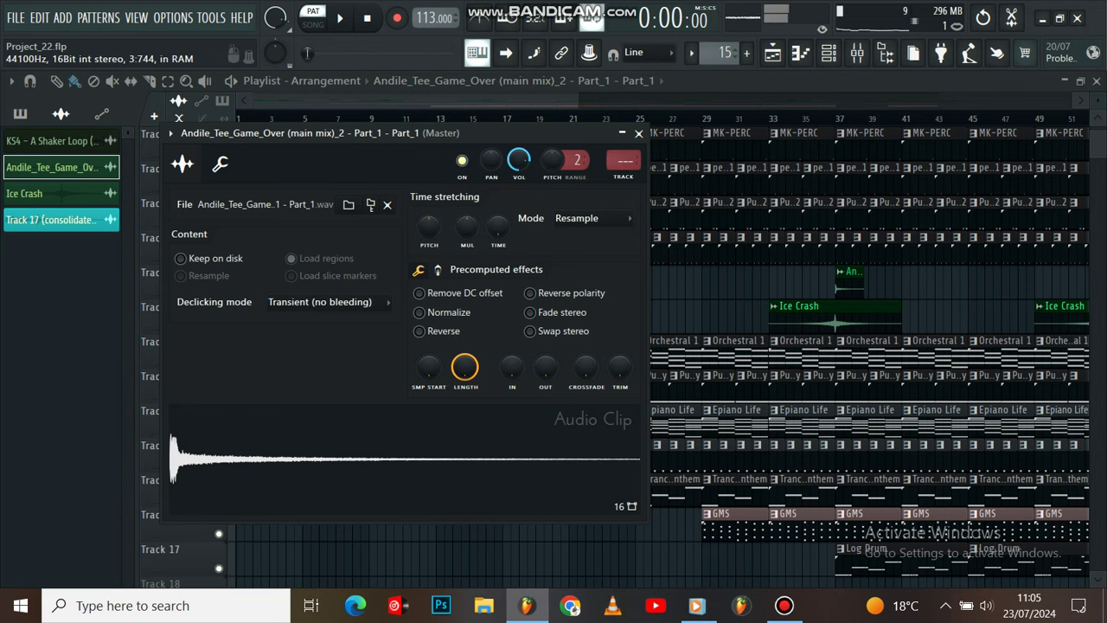
pyautogui.press('Escape')
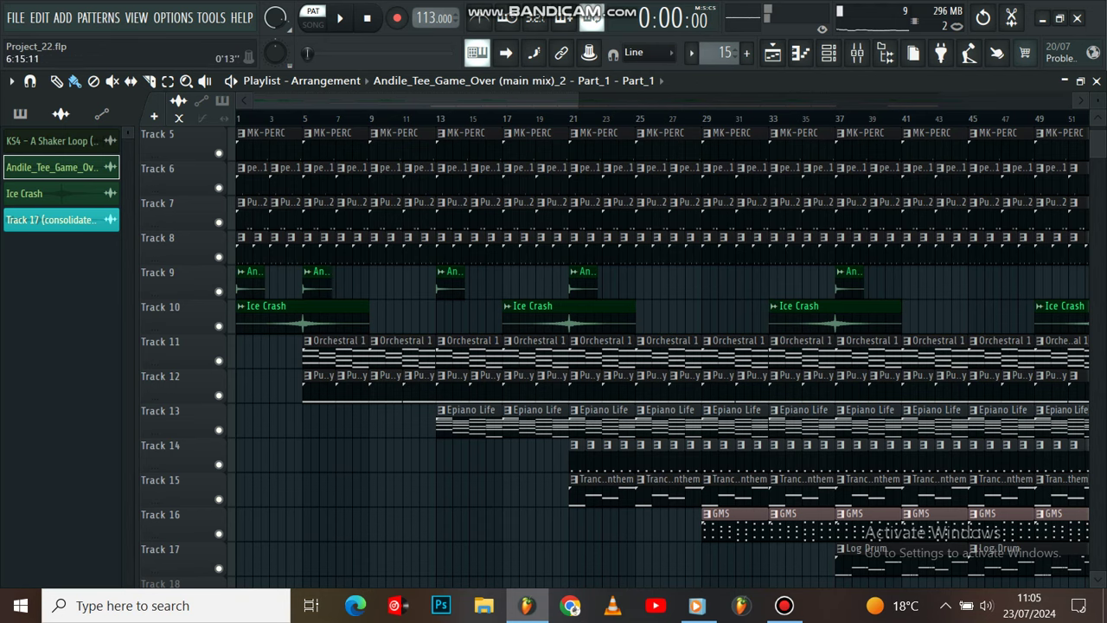
# - Select bars 1 to 4 of the arrangement timeline and play them in song mode
pyautogui.scroll(4, 658, 354)
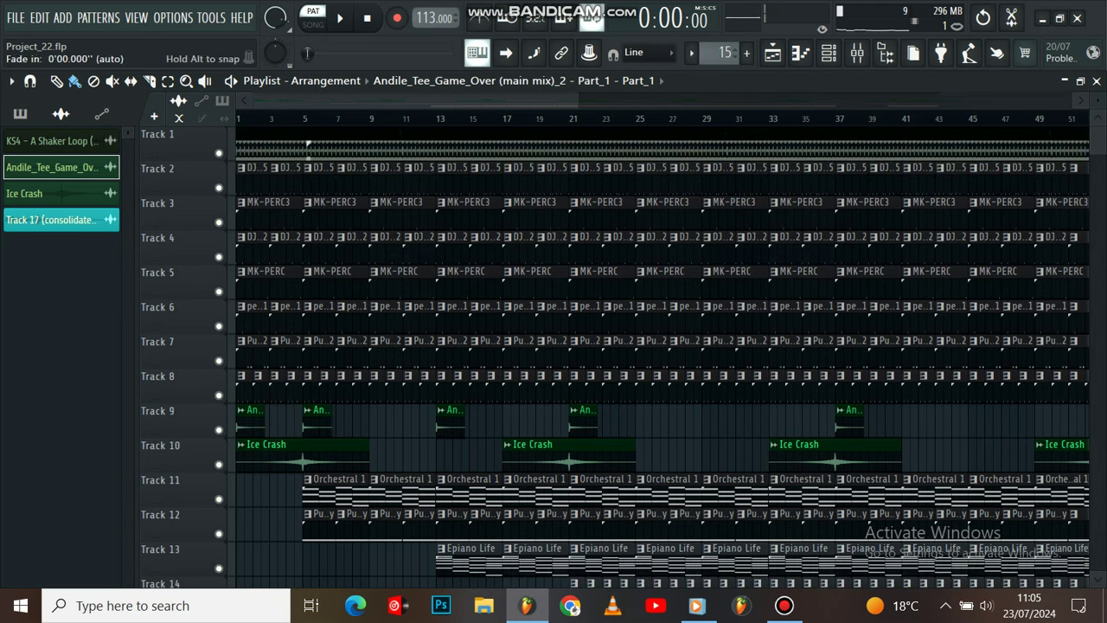
pyautogui.moveTo(305, 119); pyautogui.dragTo(238, 118)
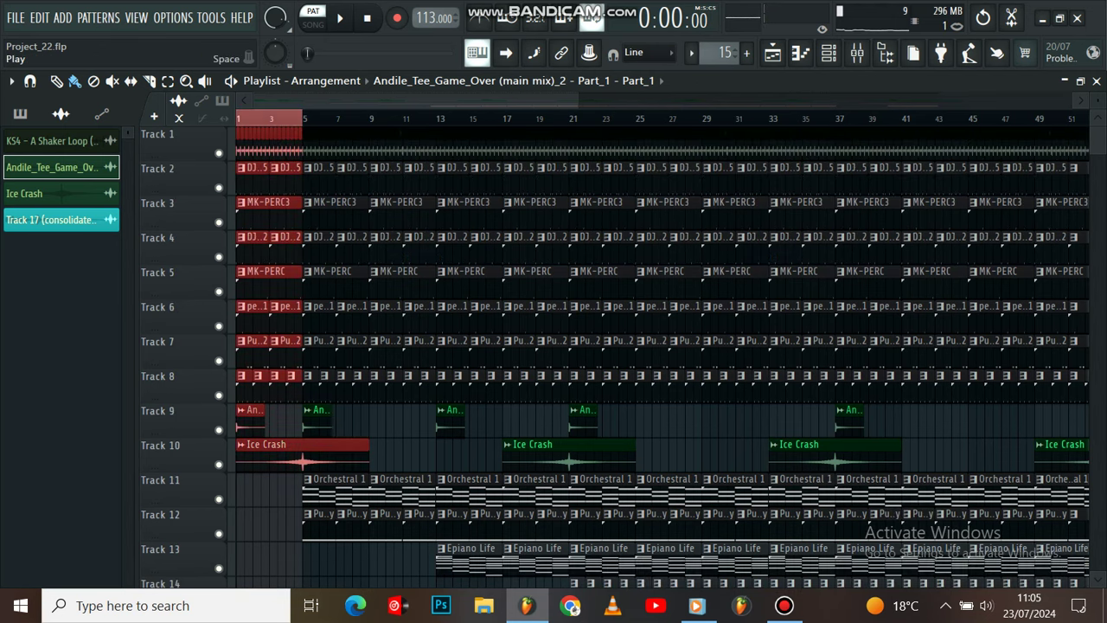
pyautogui.scroll(3, 259, 350)
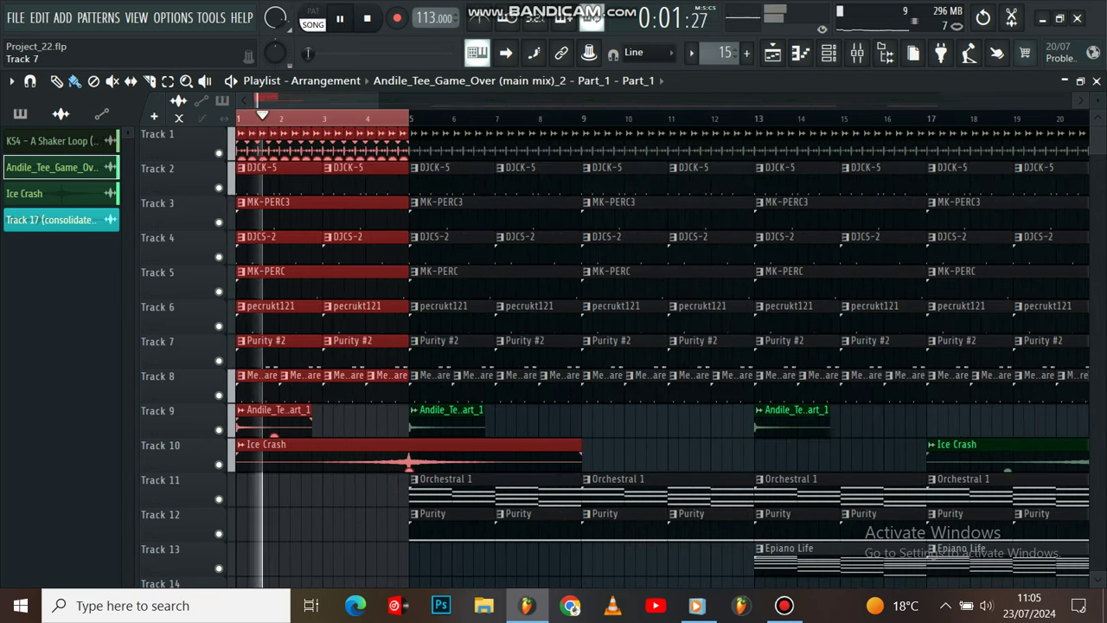
# - Mute tracks 9 and 10 in the playlist and clear the clip selection
pyautogui.click(219, 430)
pyautogui.click(219, 464)
pyautogui.click(294, 491)
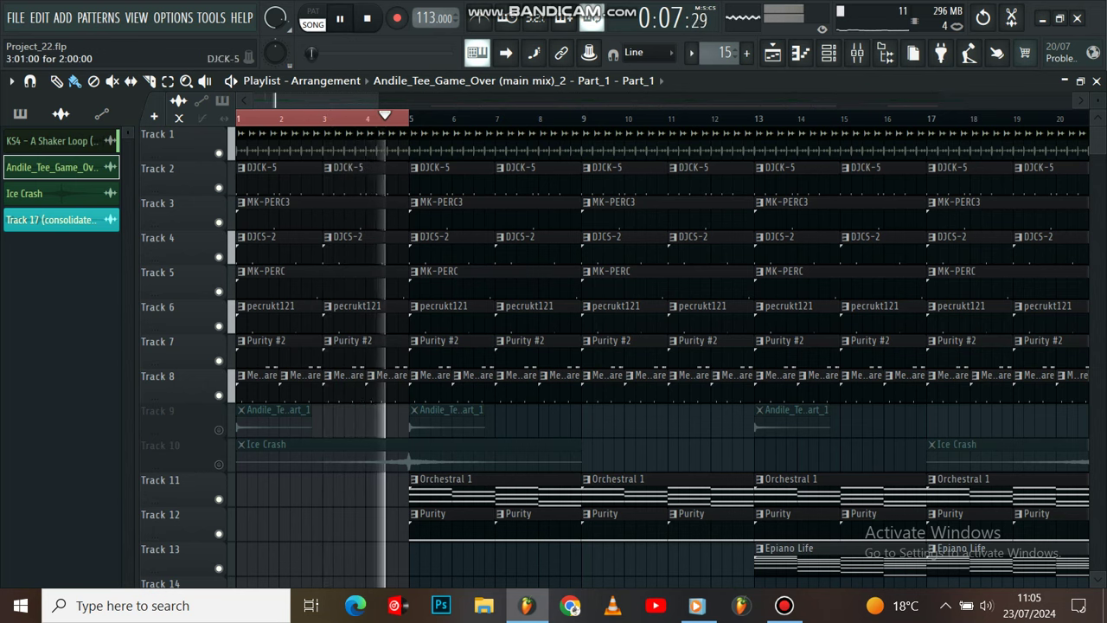
# - Inspect the sample settings of the KS4 - A Shaker Loop (2) audio clip on track 1 and close them
pyautogui.scroll(-5, 294, 351)
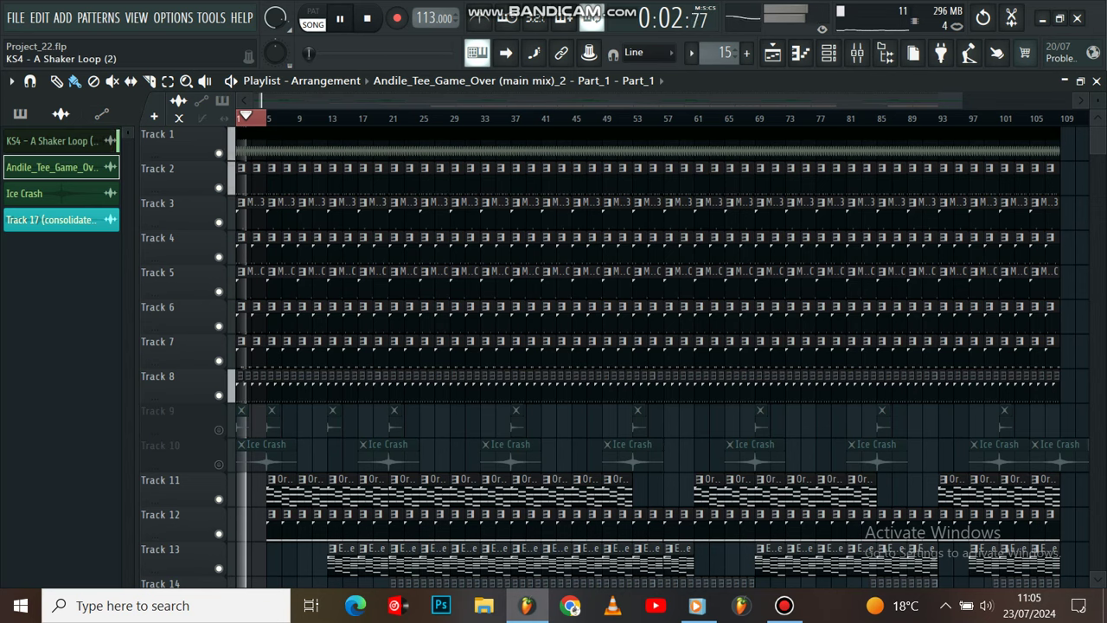
pyautogui.doubleClick(294, 148)
pyautogui.moveTo(389, 300); pyautogui.dragTo(396, 139)
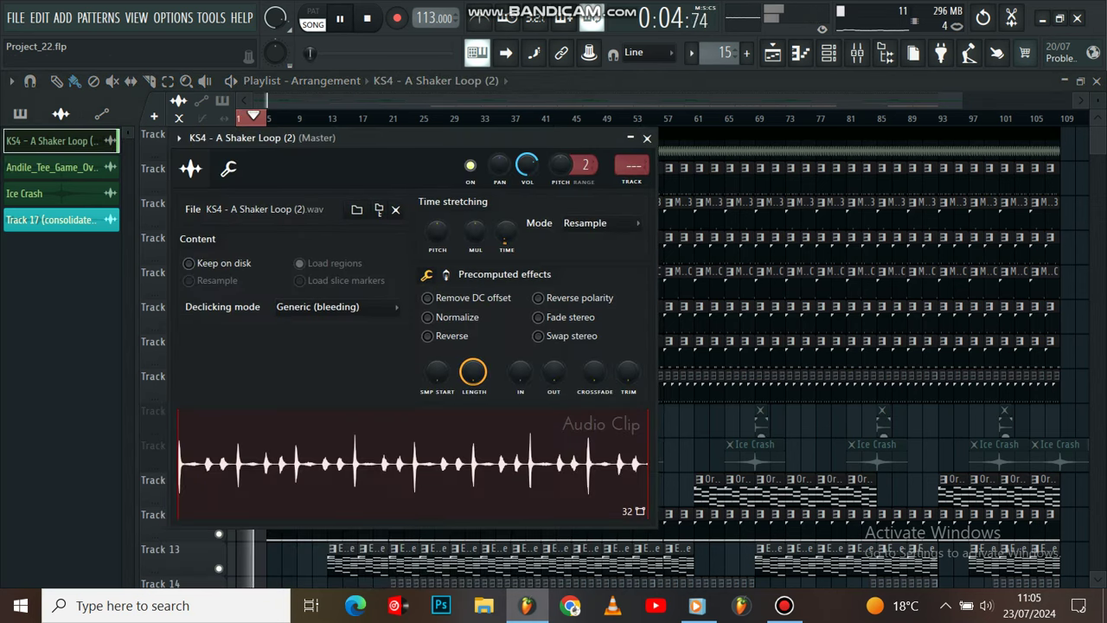
pyautogui.click(647, 137)
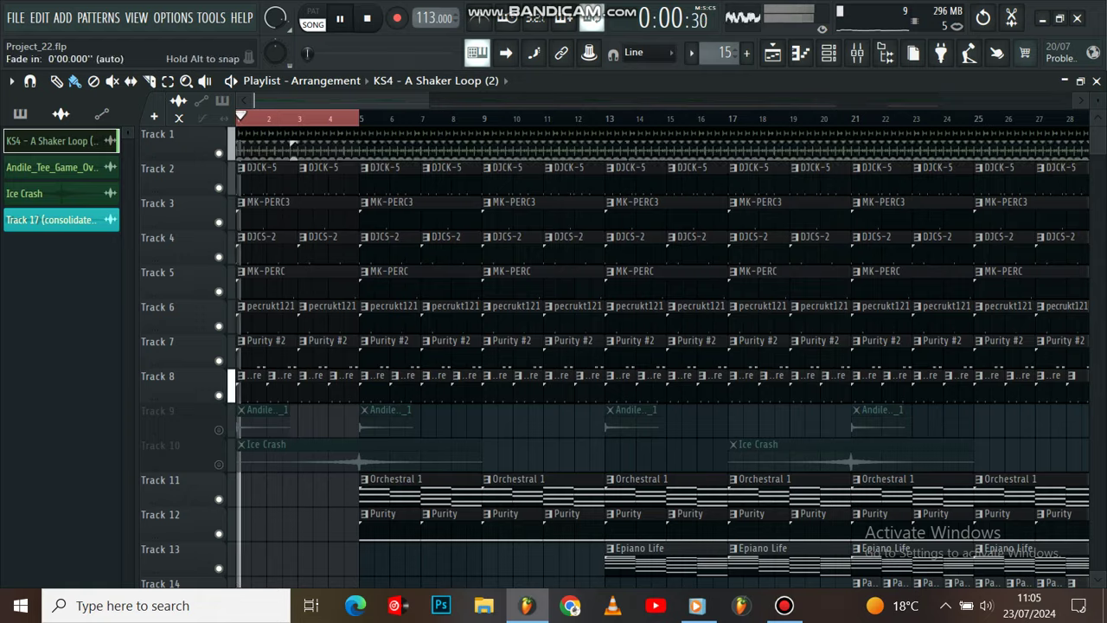
# - View the DJCK-5 pattern's notes and return to the playlist
pyautogui.press('F7')
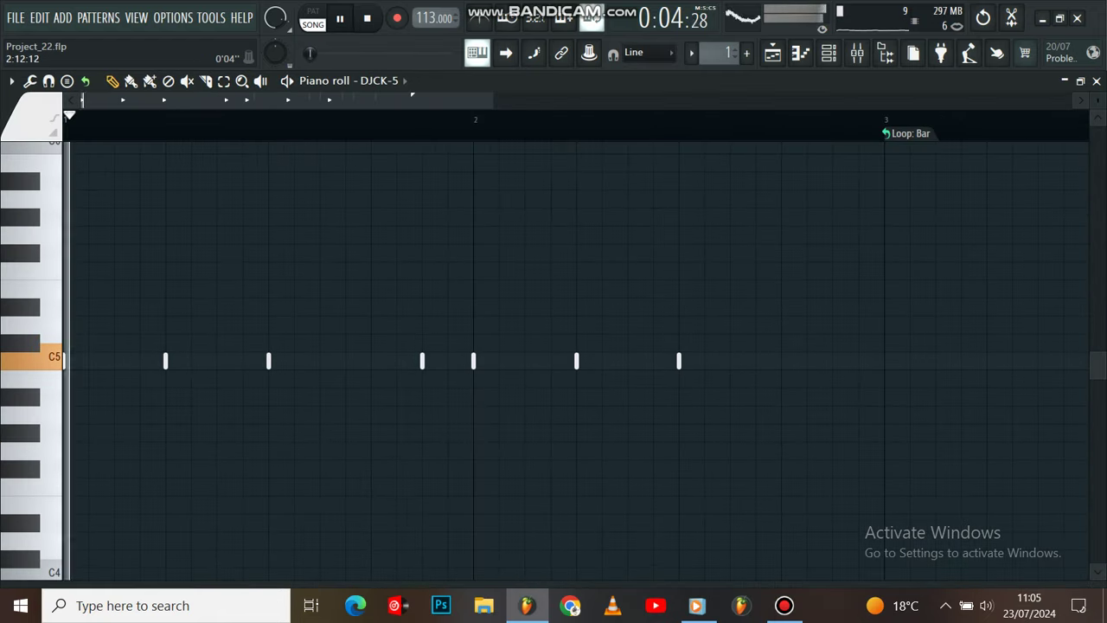
pyautogui.click(773, 53)
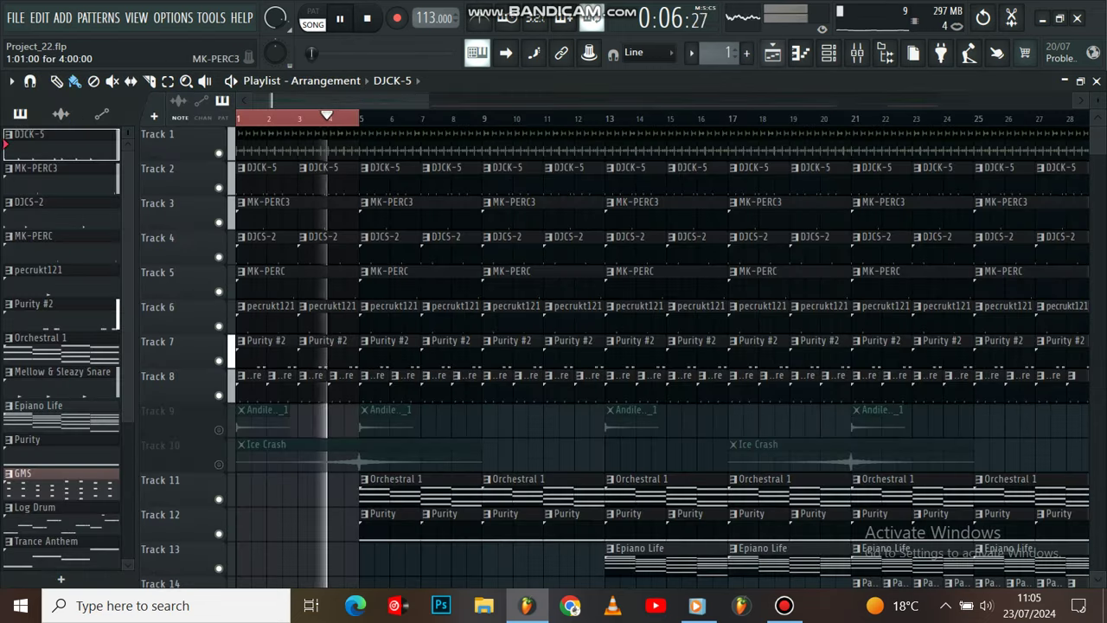
# - View the notes of the MK-PERC3, Purity #2 and Mellow & Sleazy Snare patterns, returning to the playlist after each
pyautogui.click(800, 53)
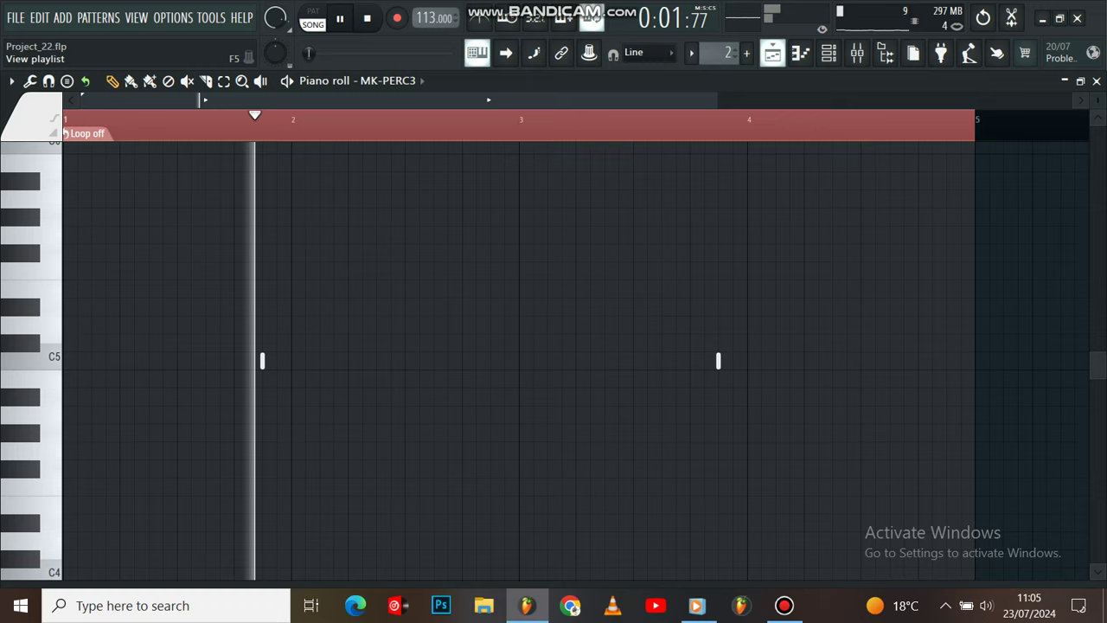
pyautogui.click(773, 53)
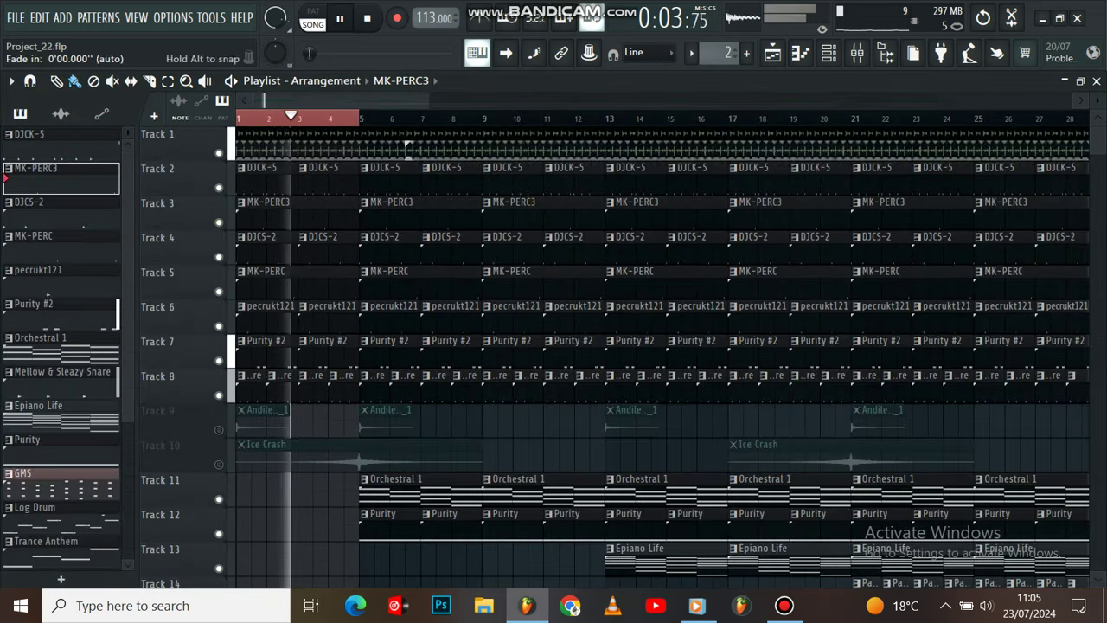
pyautogui.doubleClick(282, 341)
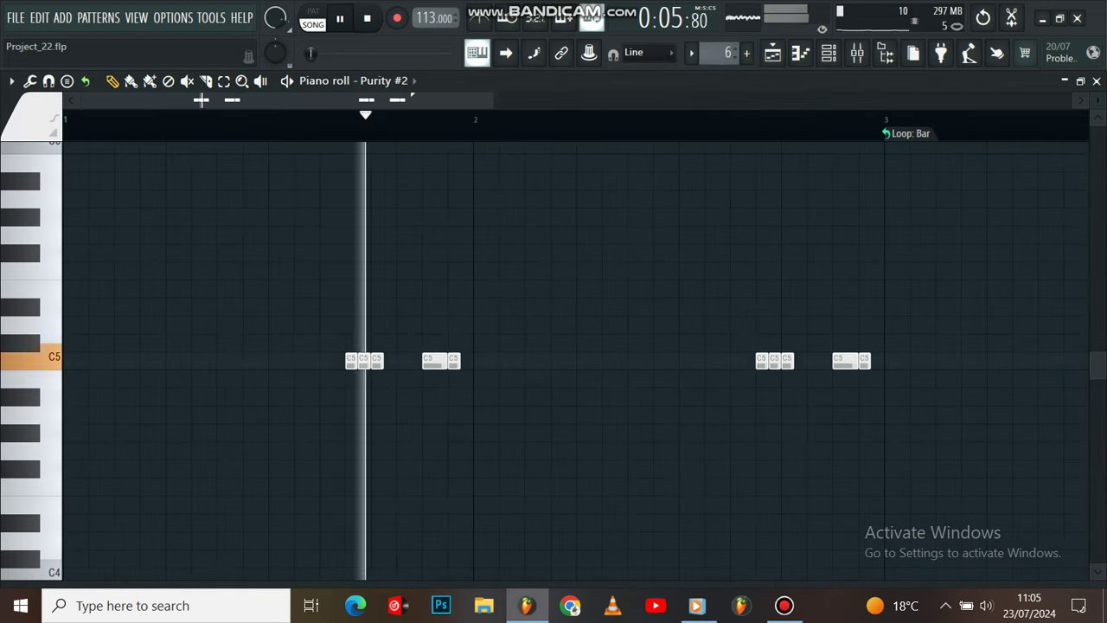
pyautogui.click(772, 53)
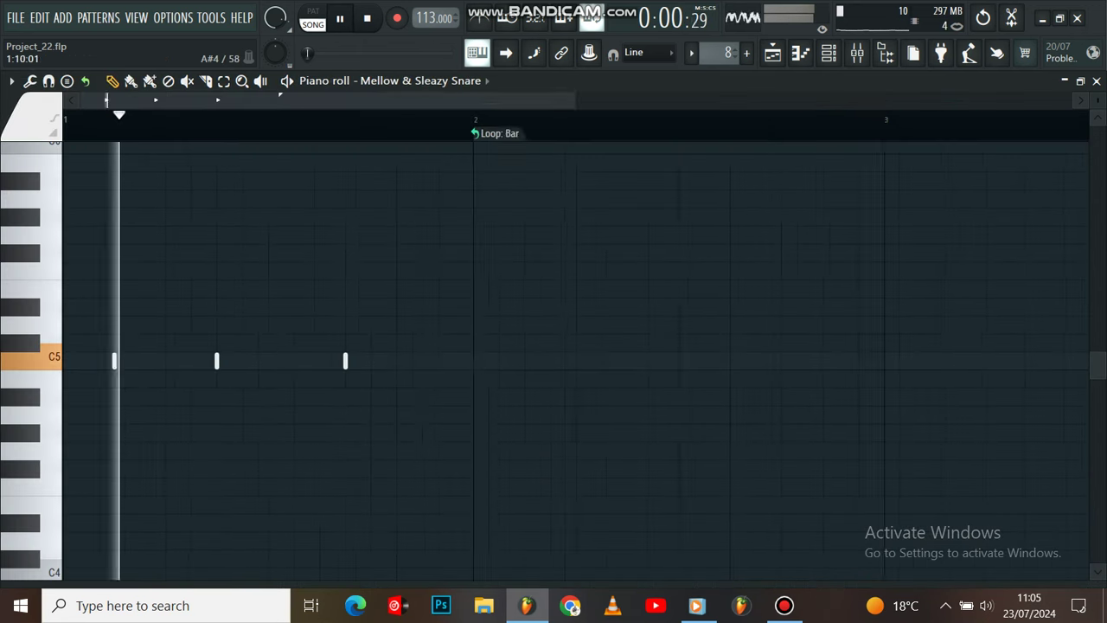
pyautogui.doubleClick(282, 381)
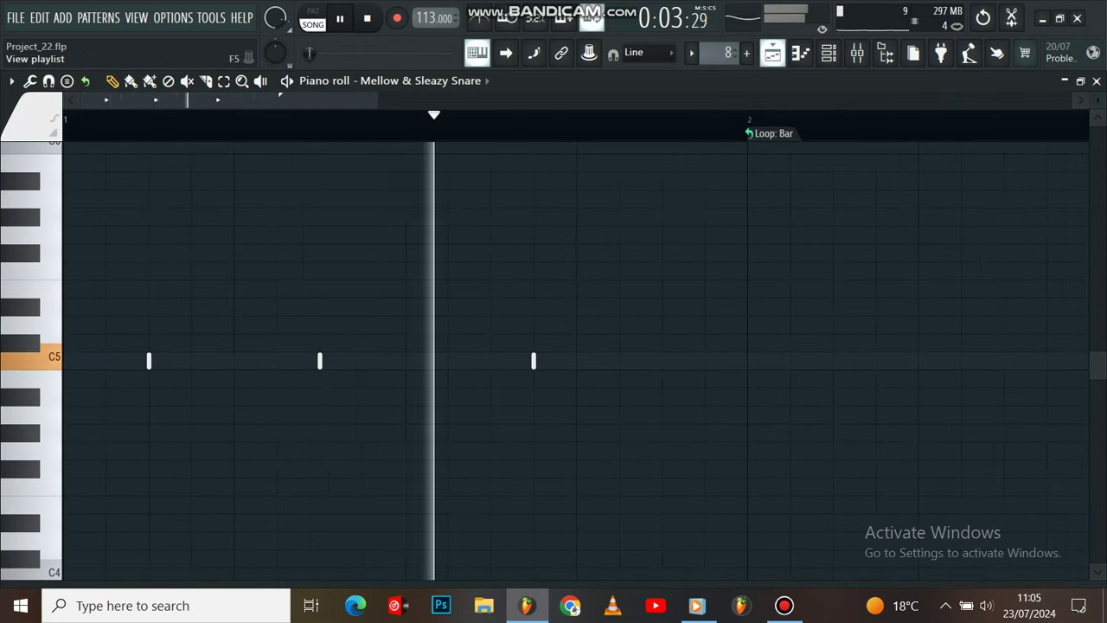
pyautogui.click(772, 53)
# - Clear the bars 1 to 4 time selection from the arrangement timeline
pyautogui.scroll(-5, 554, 346)
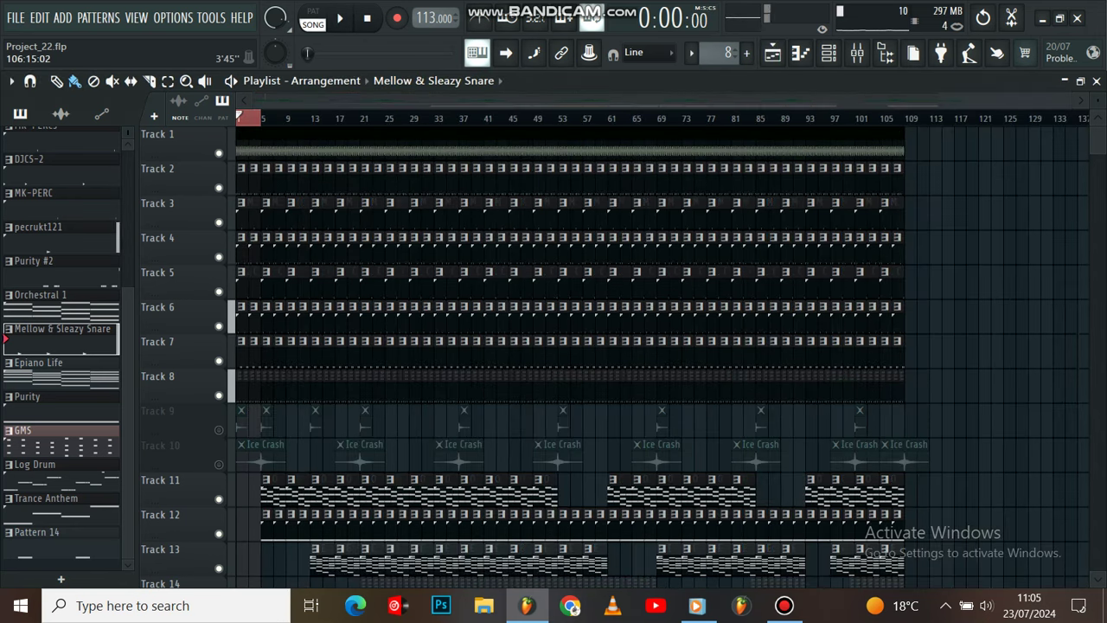
pyautogui.hotkey('ctrl', 'a')
pyautogui.hotkey('ctrl', 'd')
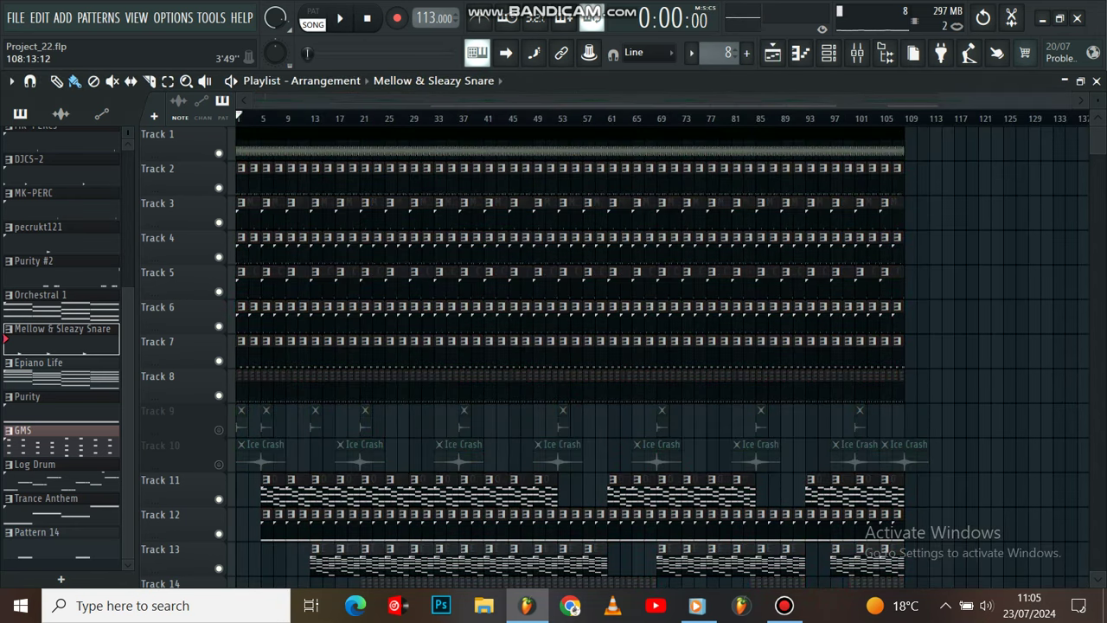
# - Unmute tracks 9 and 10 and play the whole arrangement from the start
pyautogui.scroll(-4, 554, 346)
pyautogui.rightClick(218, 292)
pyautogui.rightClick(219, 292)
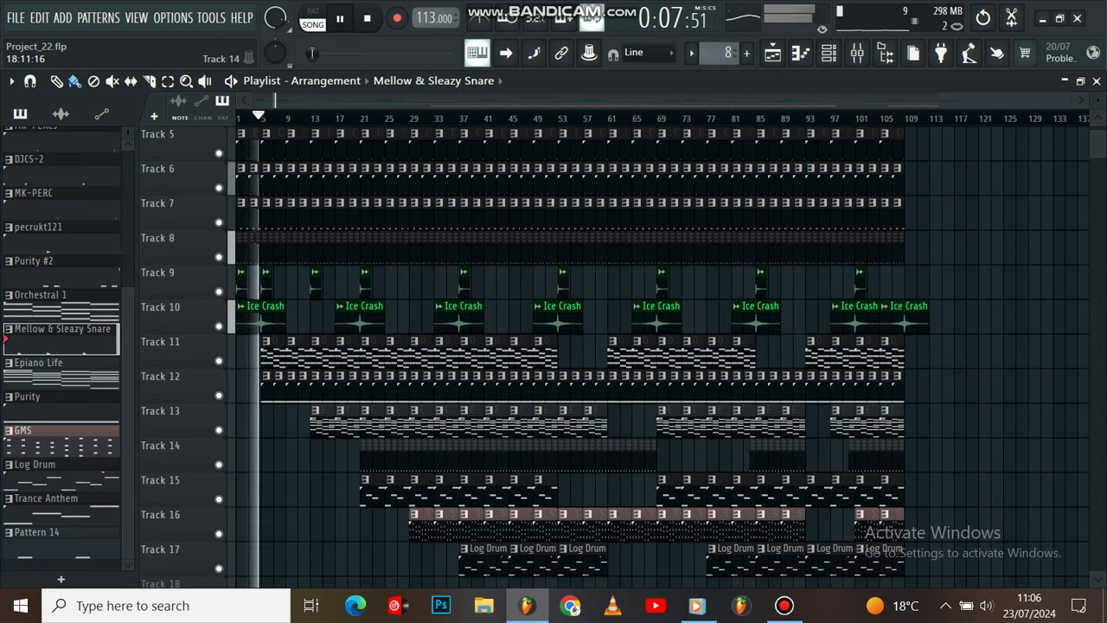
# - Examine the clip layout from track 1 down to track 17 while the song plays
pyautogui.scroll(-1, 553, 346)
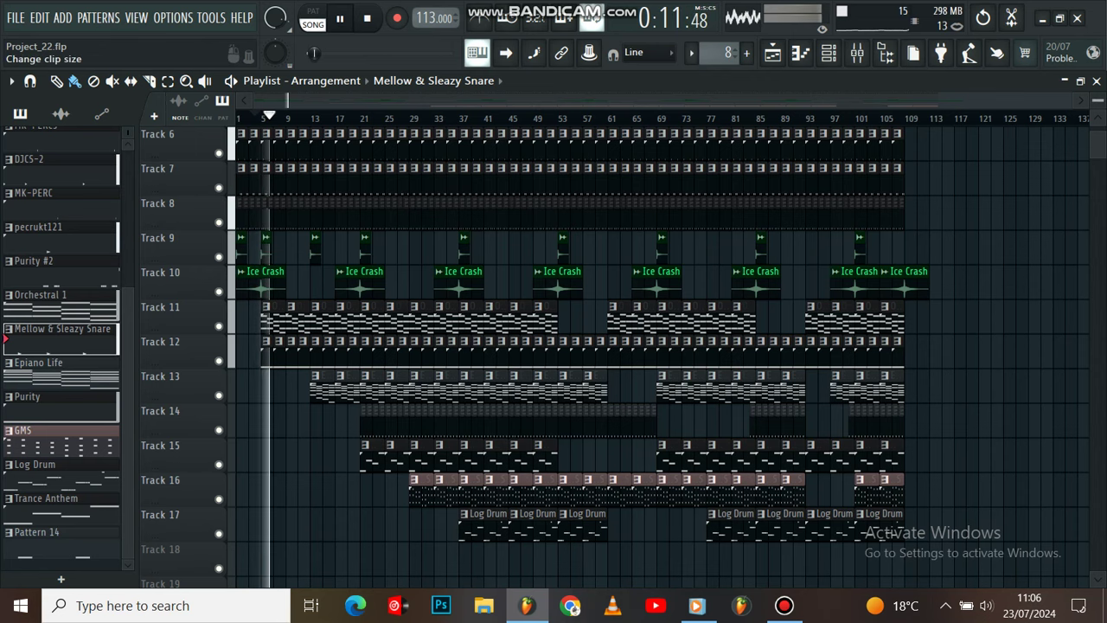
pyautogui.scroll(-3, 872, 307)
pyautogui.scroll(5, 872, 307)
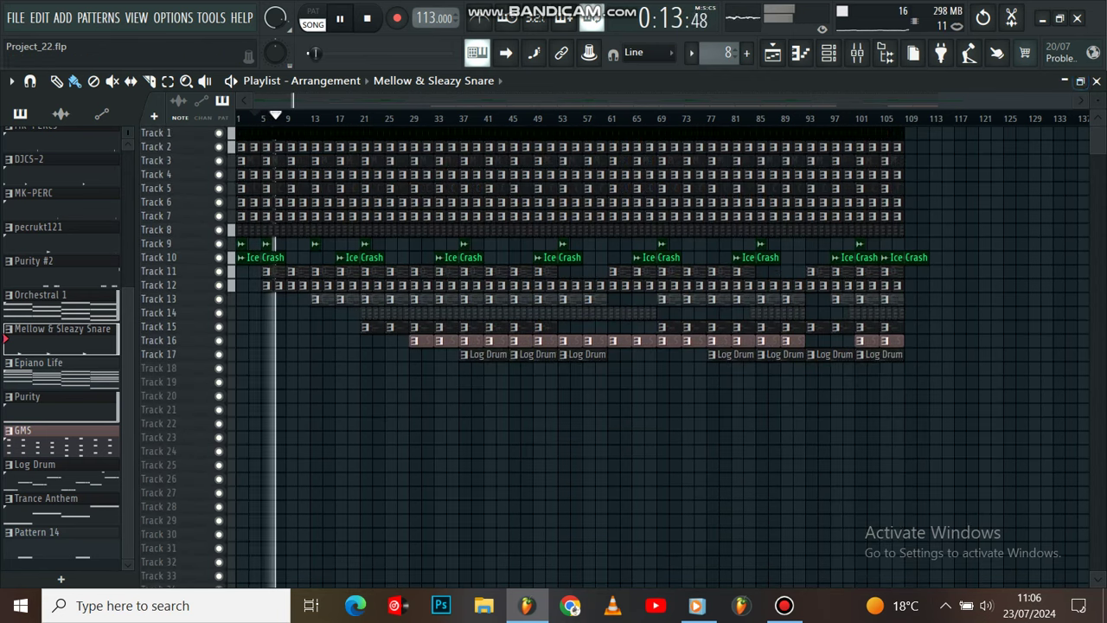
pyautogui.scroll(2, 872, 307)
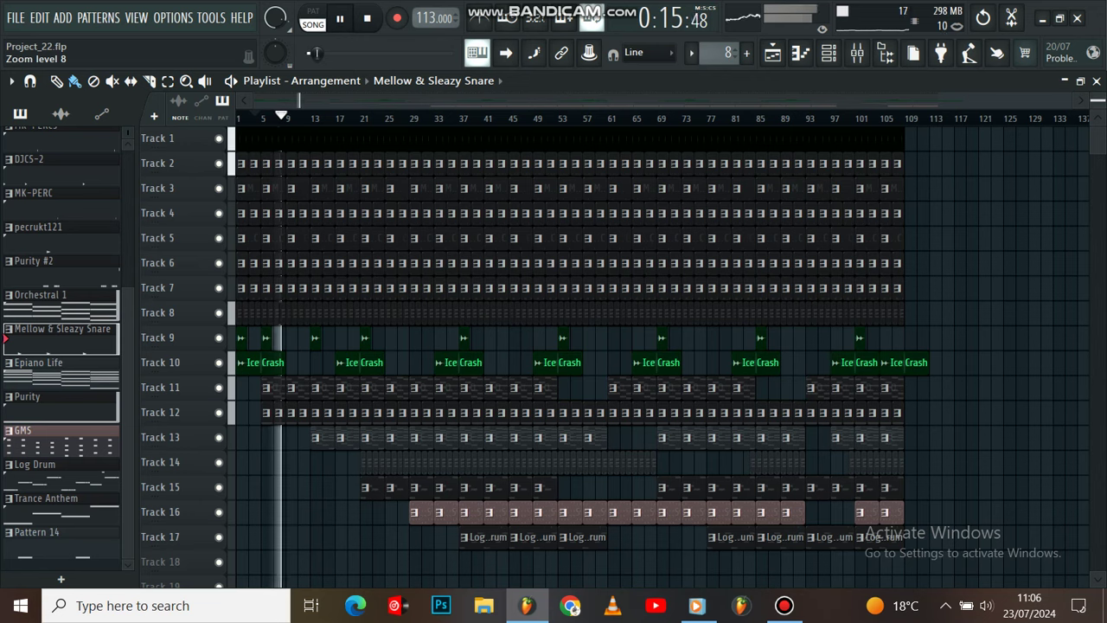
pyautogui.scroll(3, 871, 307)
pyautogui.scroll(-6, 872, 307)
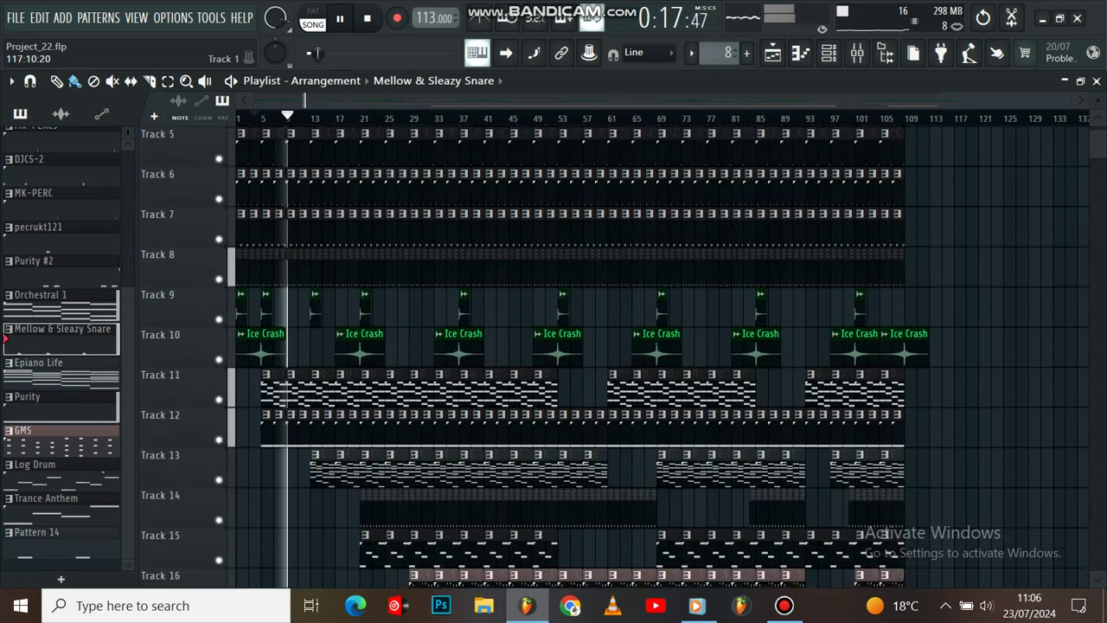
pyautogui.scroll(-1, 657, 354)
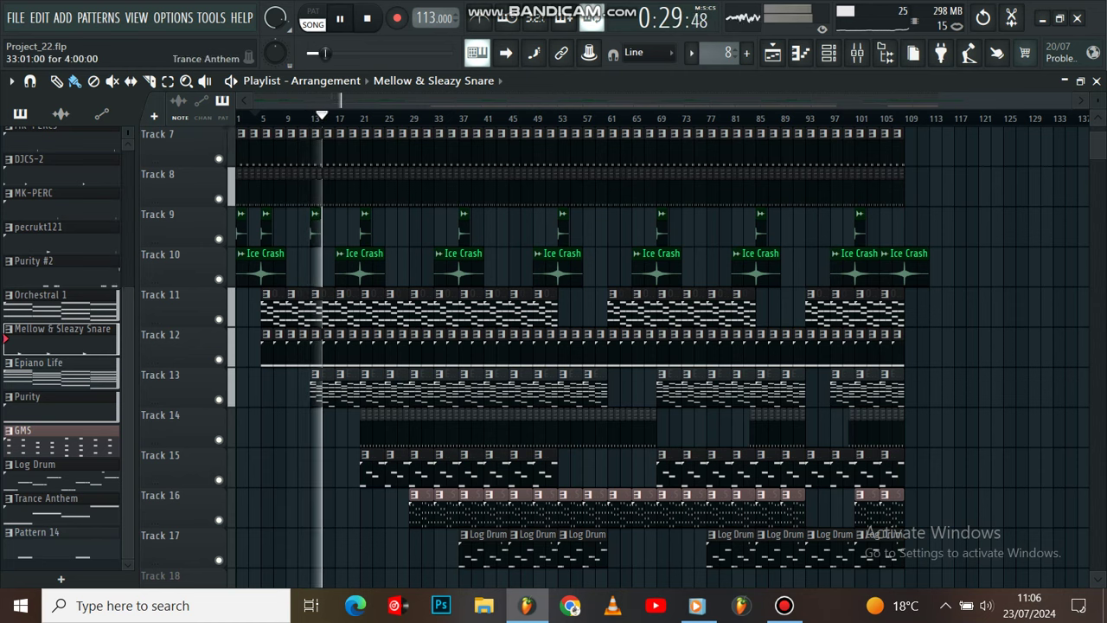
# - View the notes of the Epiano Life pattern and Pattern 14's Sawer part, returning to the playlist after each
pyautogui.doubleClick(331, 397)
pyautogui.keyDown('ctrl'); pyautogui.rightClick(336, 363); pyautogui.keyUp('ctrl')
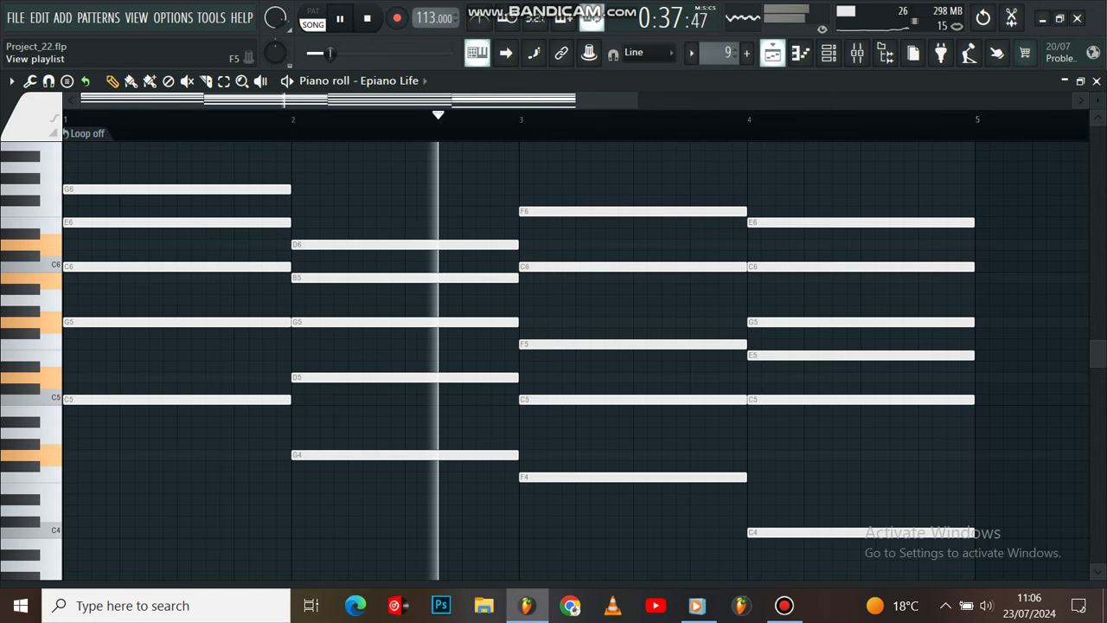
pyautogui.click(773, 53)
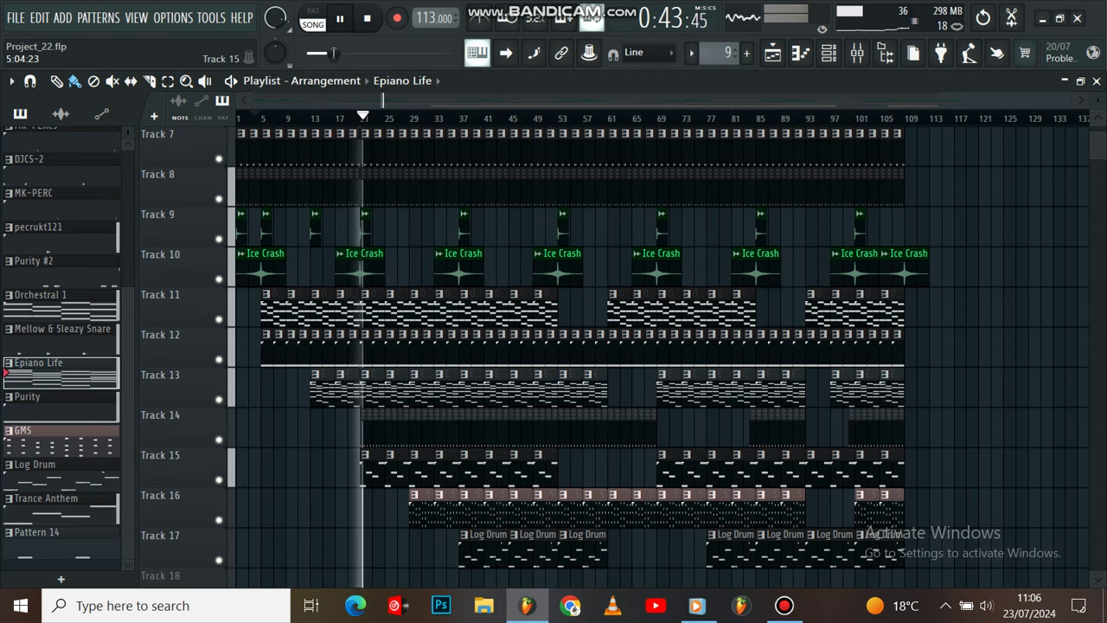
pyautogui.doubleClick(389, 416)
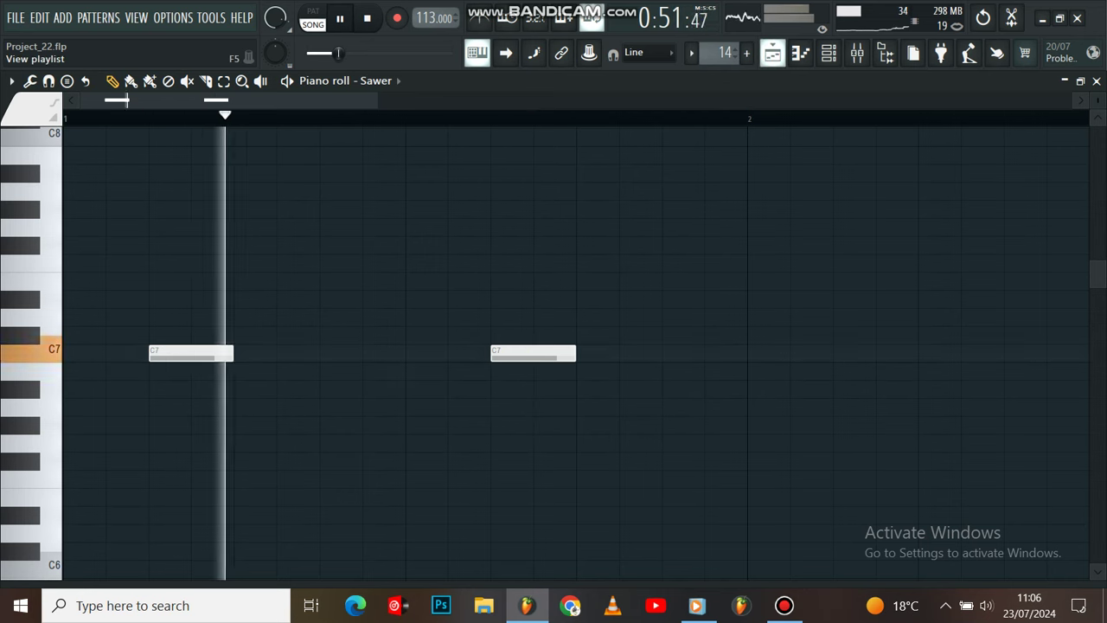
pyautogui.press('F5')
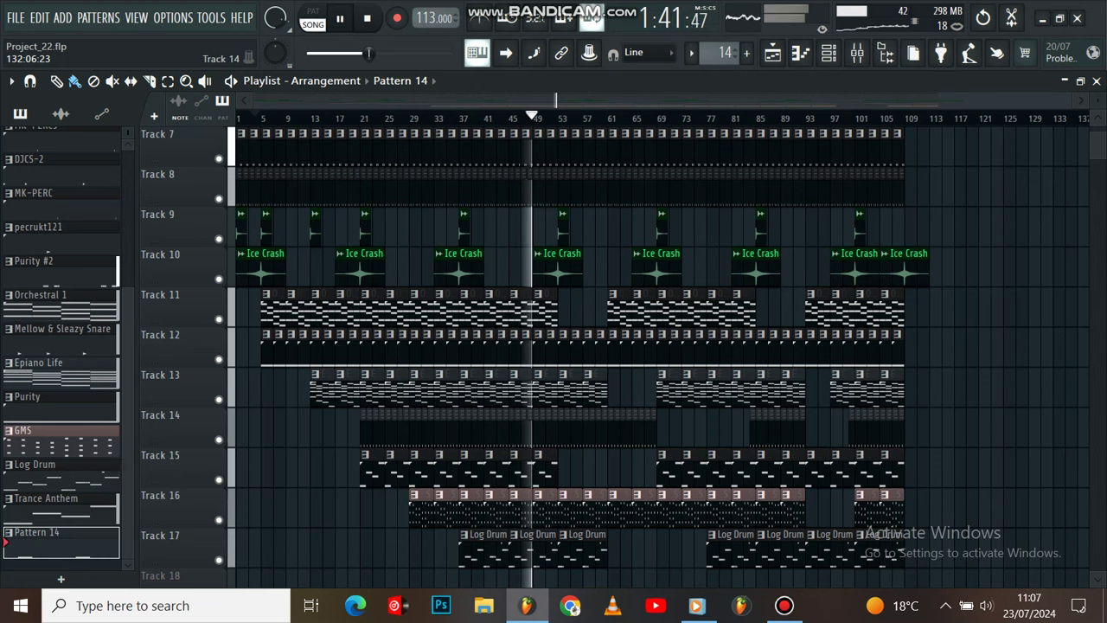
pyautogui.click(784, 605)
pyautogui.hotkey('alt', 'Tab')
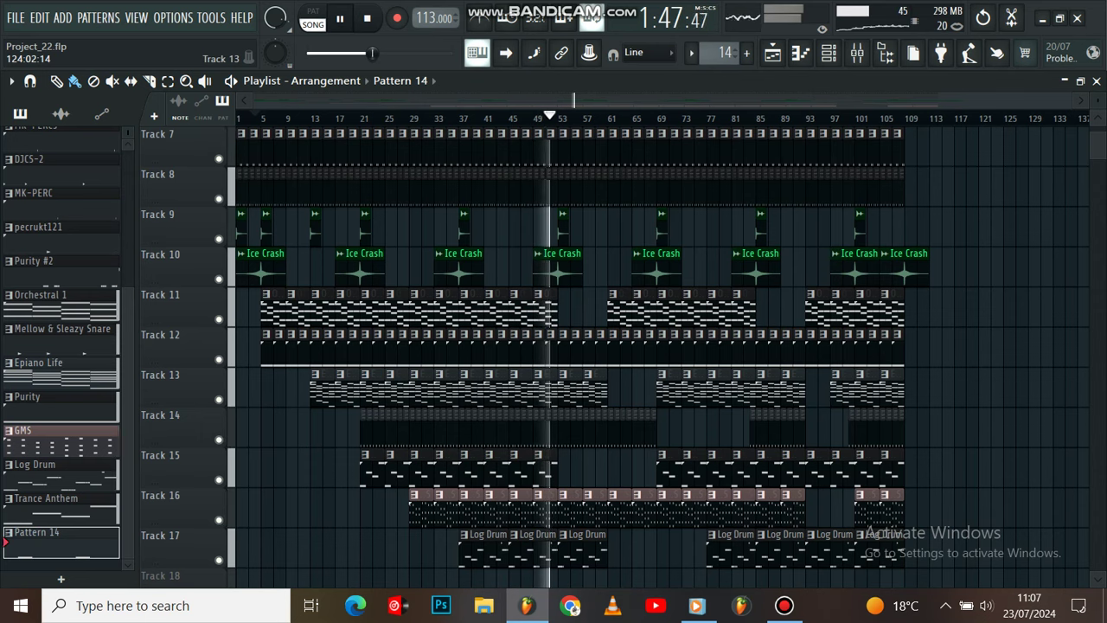
# - Follow the song playback past bar 49 and examine the clips on tracks 4 to 17
pyautogui.scroll(1, 571, 355)
pyautogui.scroll(3, 571, 354)
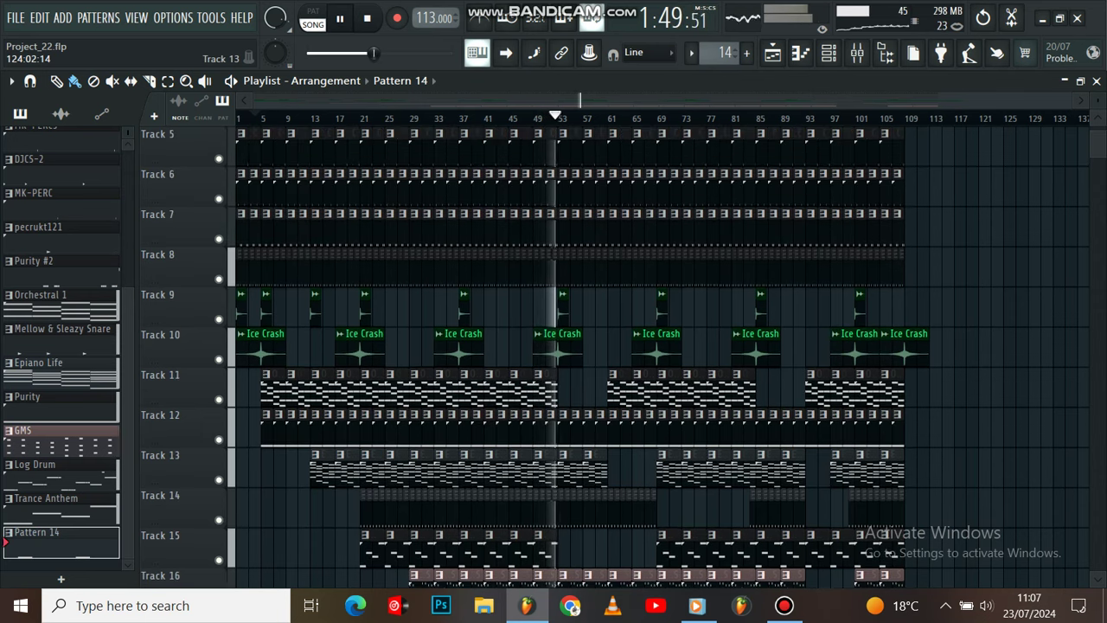
pyautogui.scroll(1, 571, 355)
pyautogui.scroll(-2, 848, 510)
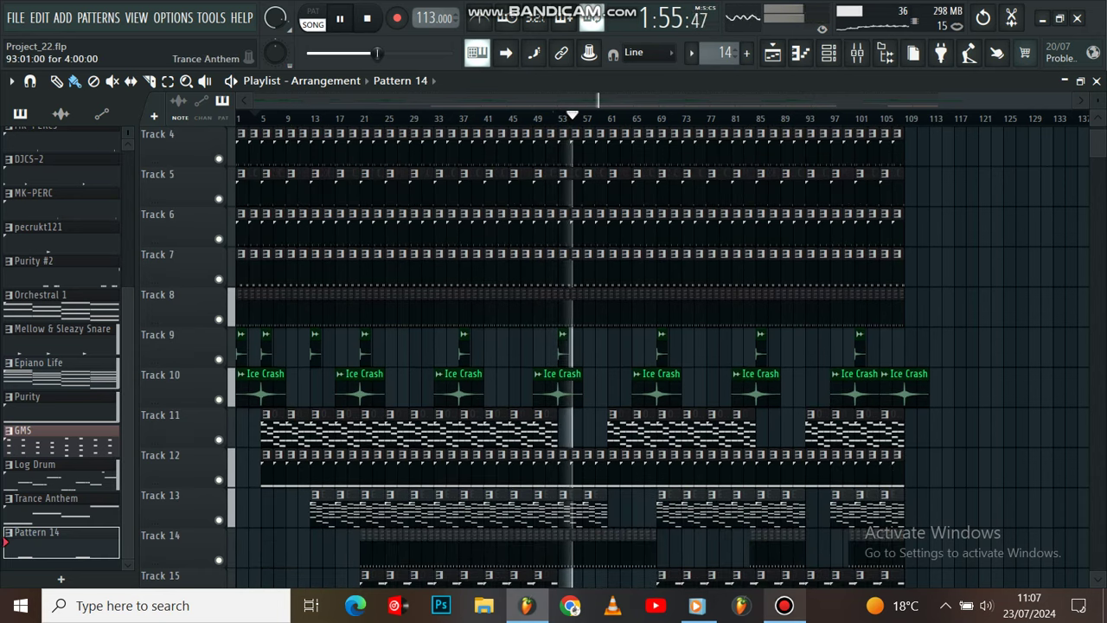
pyautogui.scroll(-1, 571, 354)
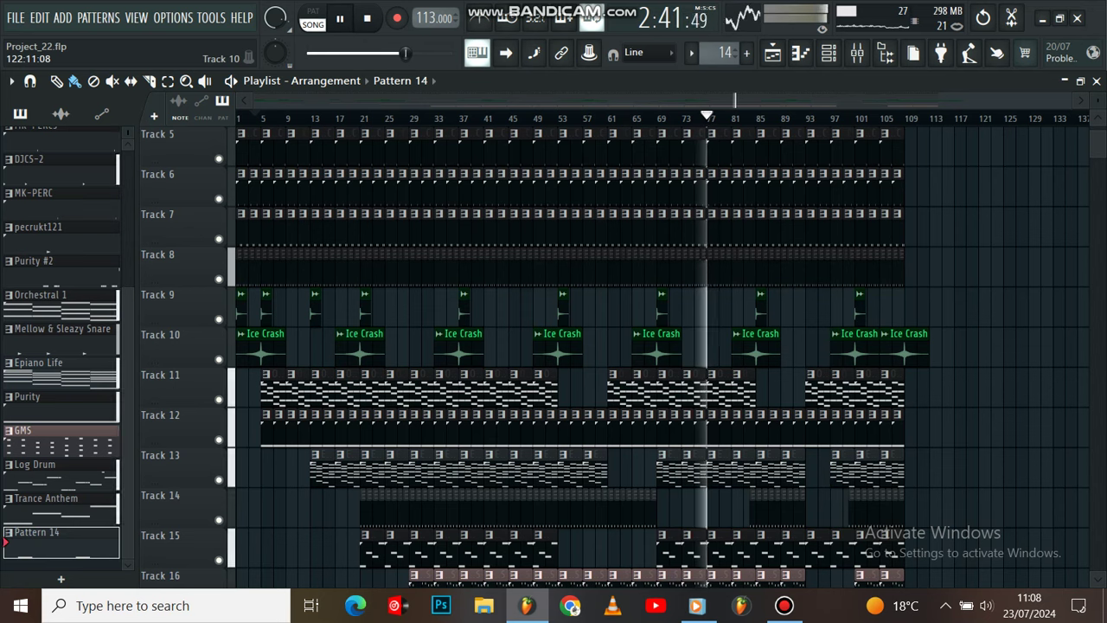
pyautogui.scroll(-1, 571, 363)
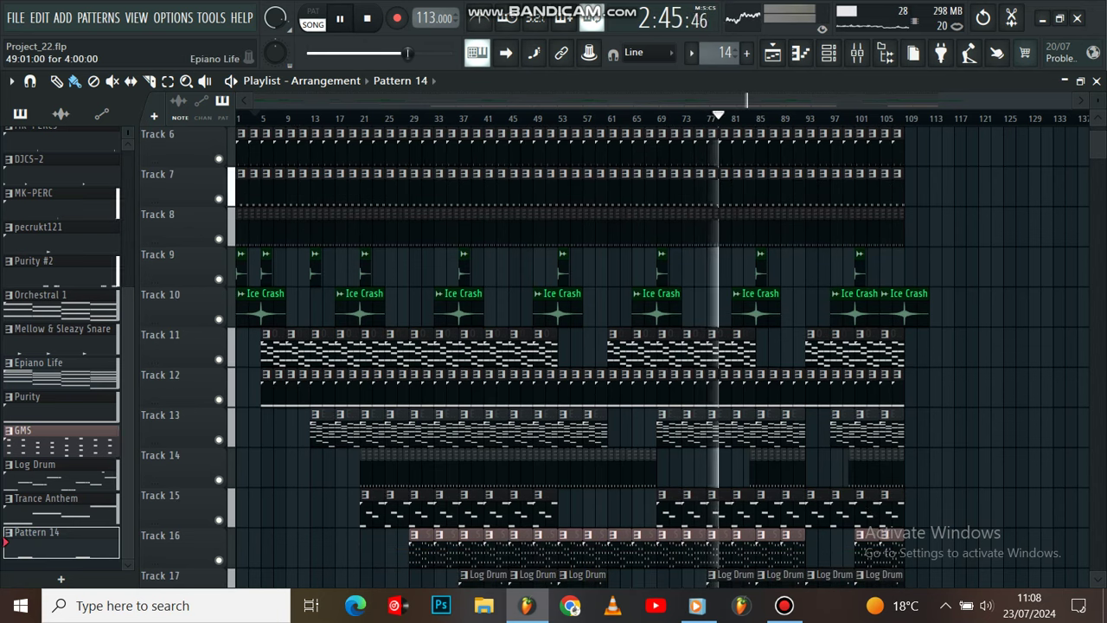
# - Stop the song, play the Epiano Life chords on their own in pattern mode and return to the playlist
pyautogui.press('space')
pyautogui.doubleClick(541, 422)
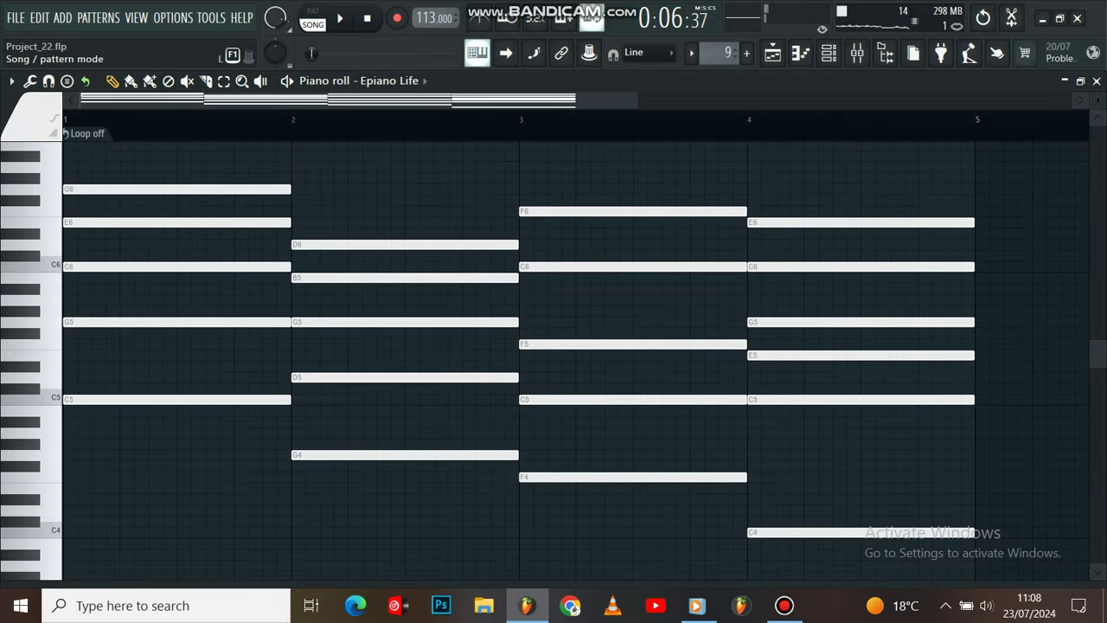
pyautogui.press('space')
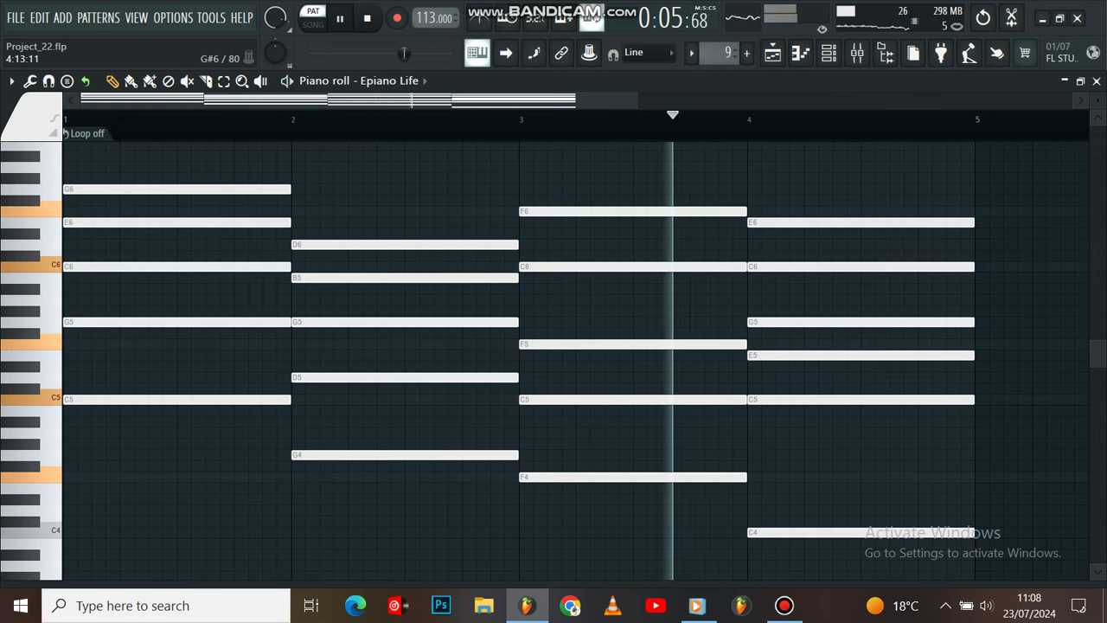
pyautogui.click(772, 52)
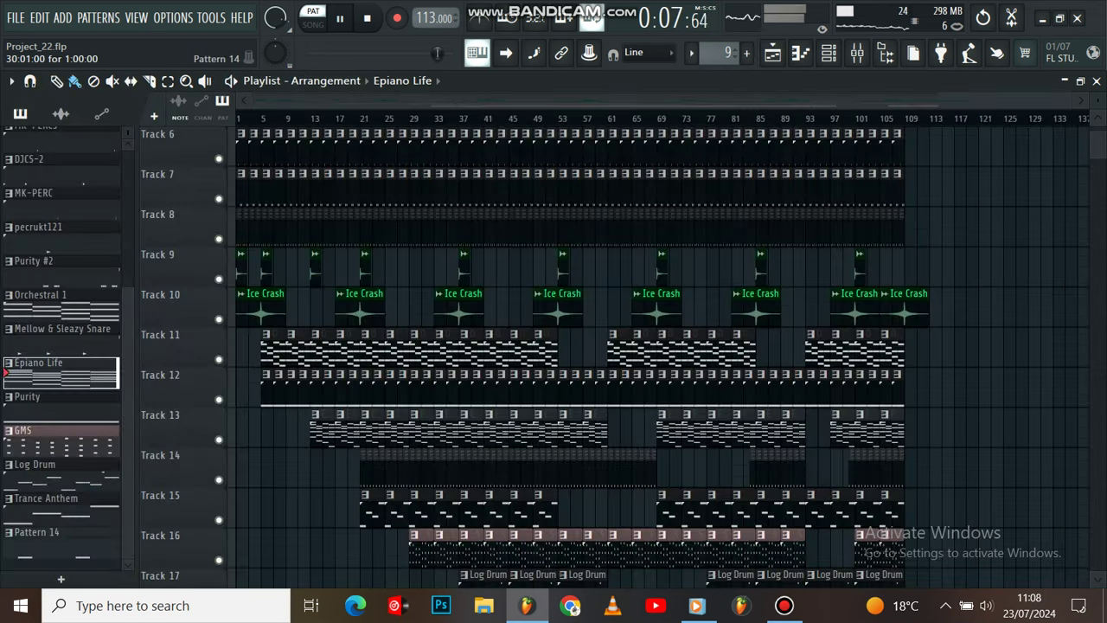
# - Play Pattern 14's Sawer notes on their own in pattern mode and return to the playlist
pyautogui.scroll(-1, 437, 415)
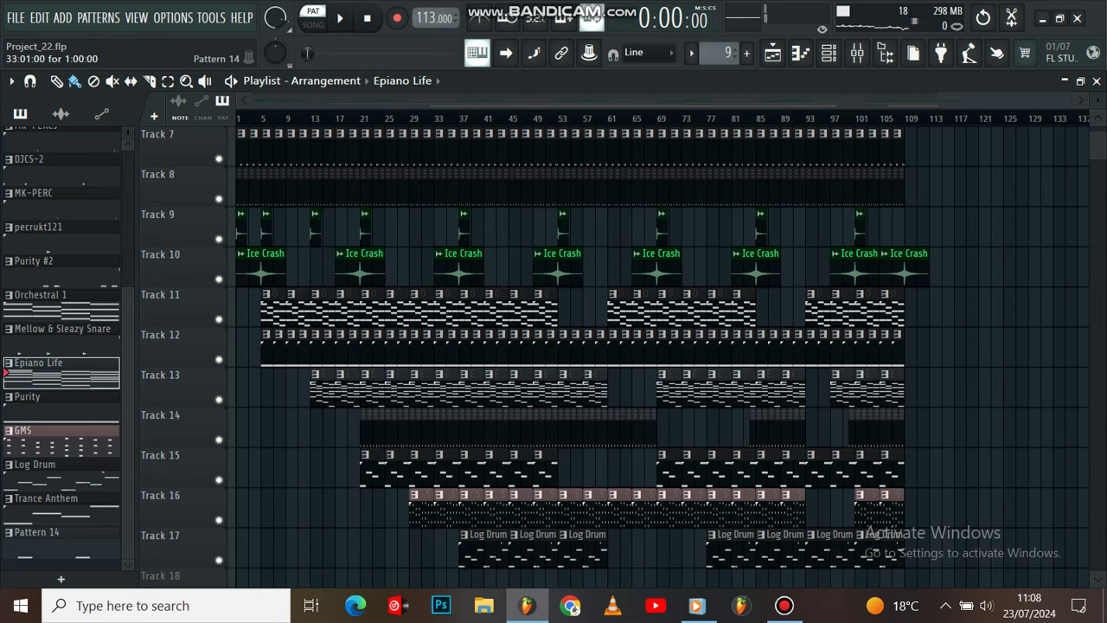
pyautogui.doubleClick(436, 415)
pyautogui.press('space')
pyautogui.keyDown('ctrl'); pyautogui.rightClick(435, 418); pyautogui.keyUp('ctrl')
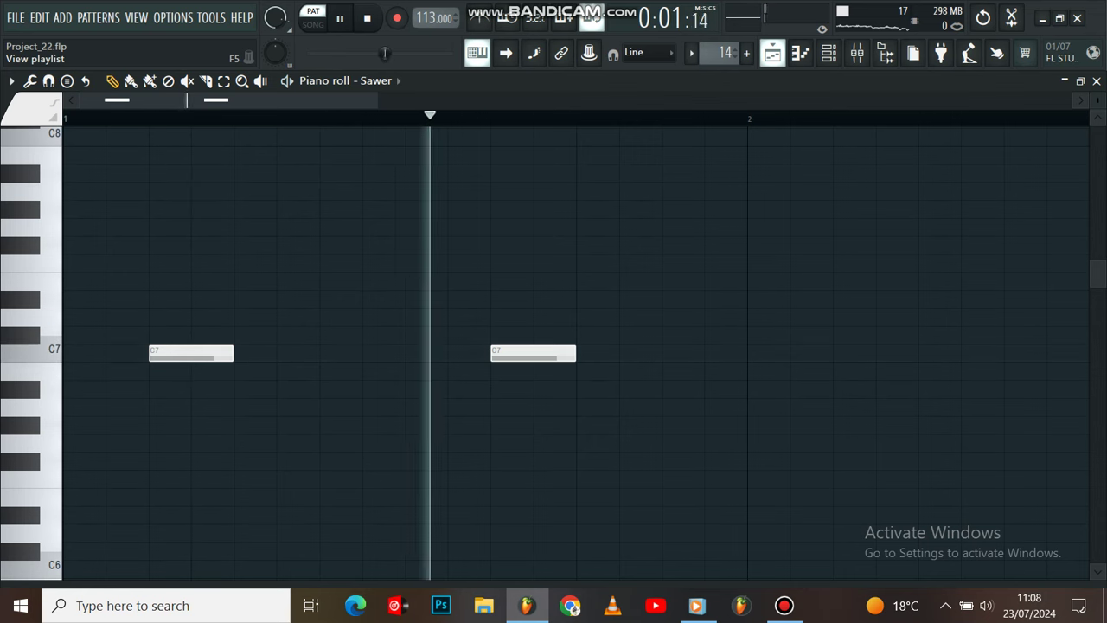
pyautogui.click(773, 52)
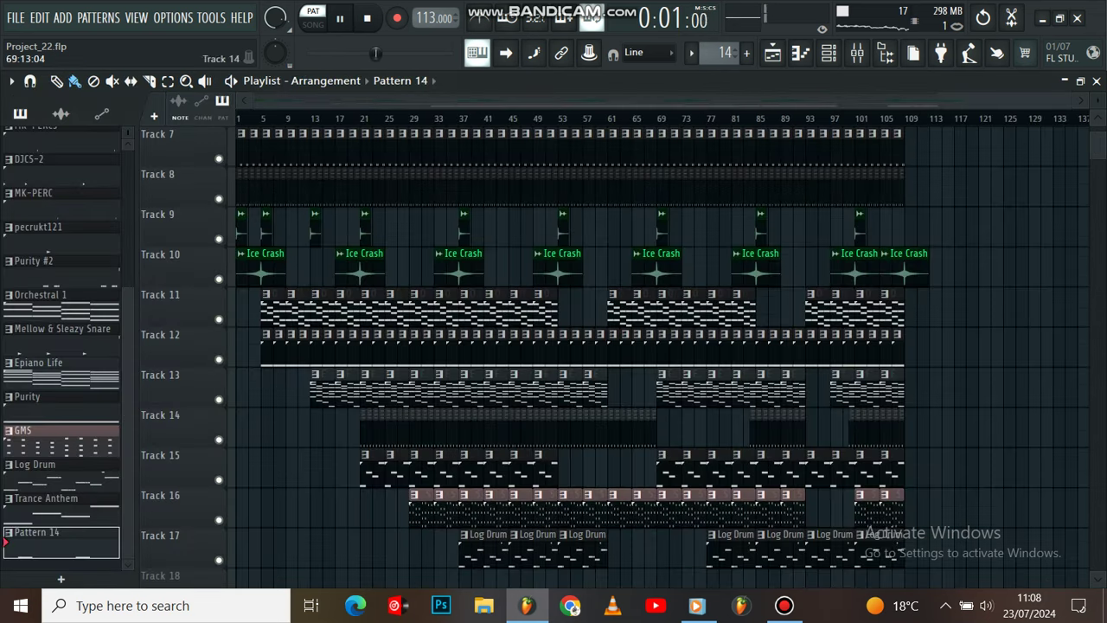
# - Switch playback back to song mode and open the Log Drum pattern from track 17 in the piano roll
pyautogui.press('l')
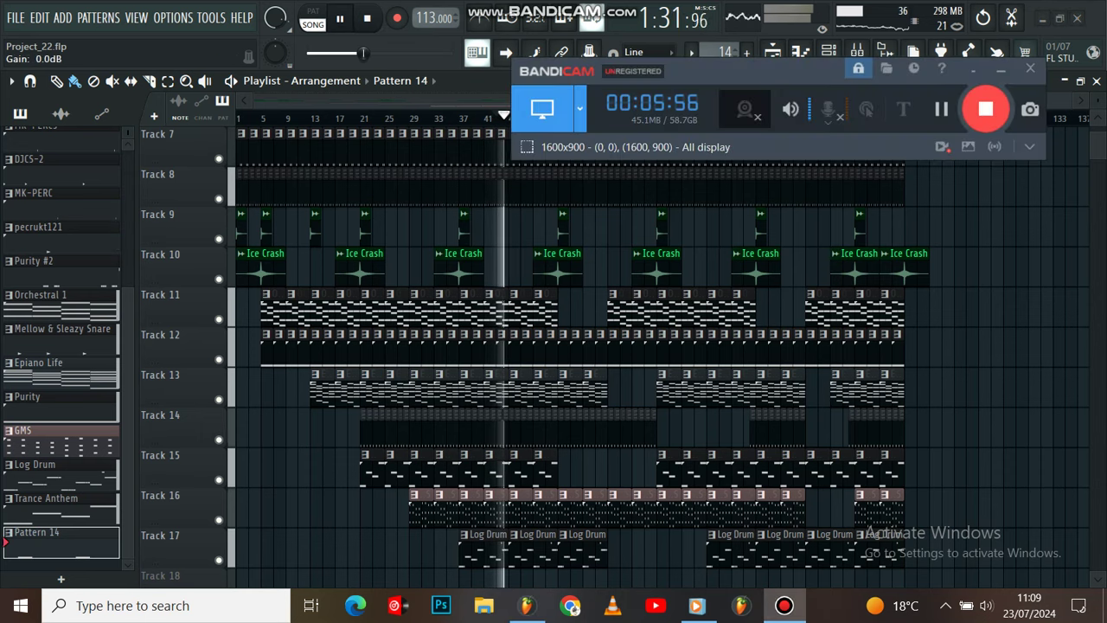
pyautogui.scroll(5, 605, 345)
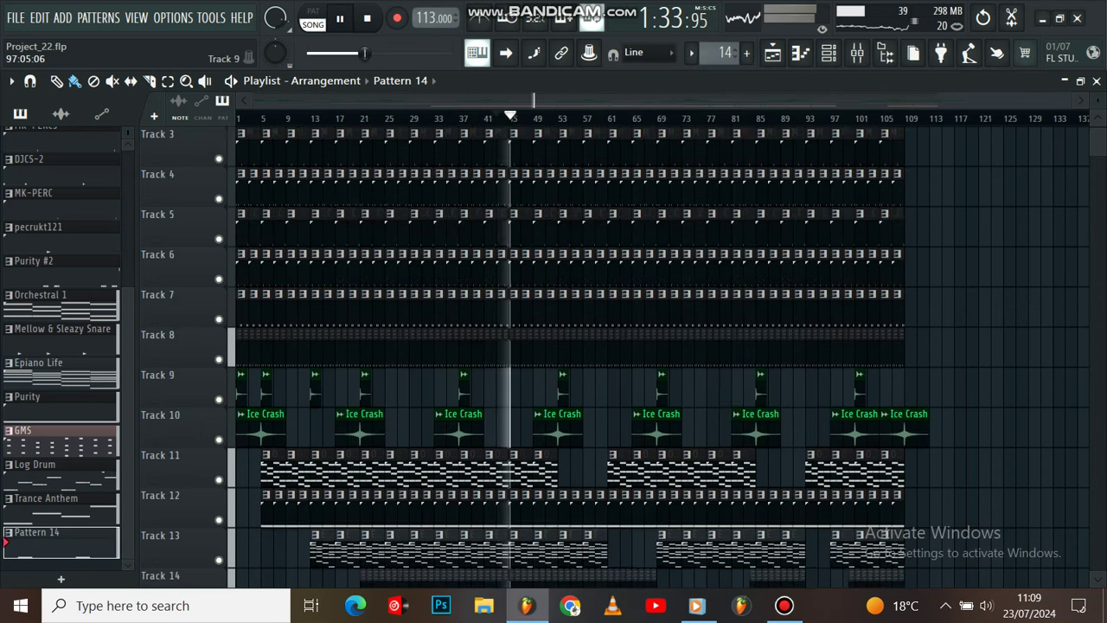
pyautogui.scroll(-5, 605, 346)
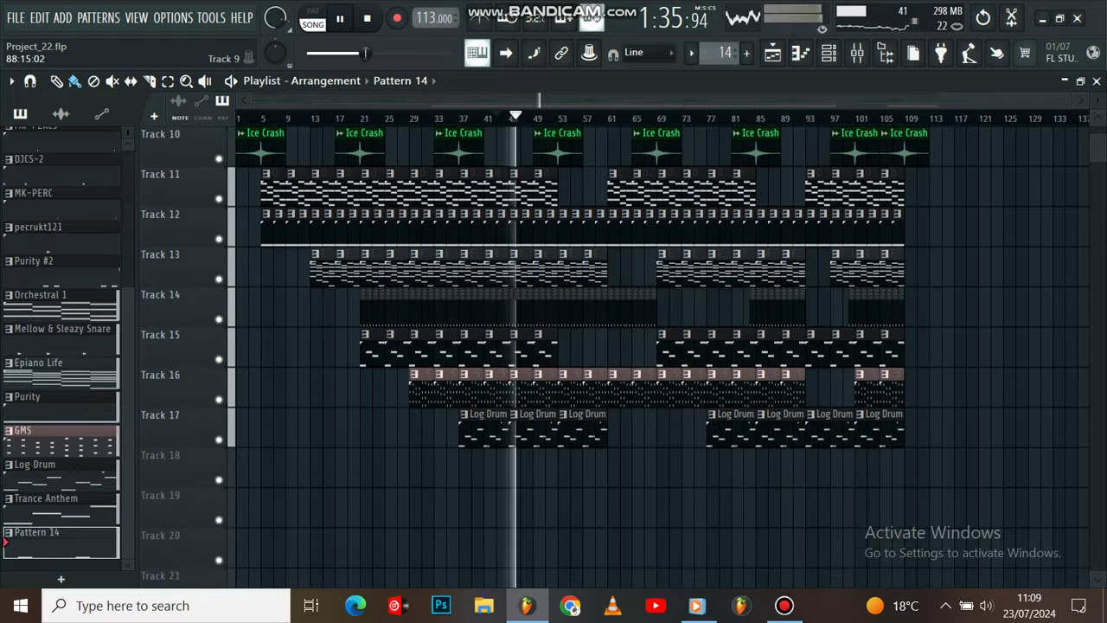
pyautogui.scroll(1, 606, 346)
pyautogui.doubleClick(549, 506)
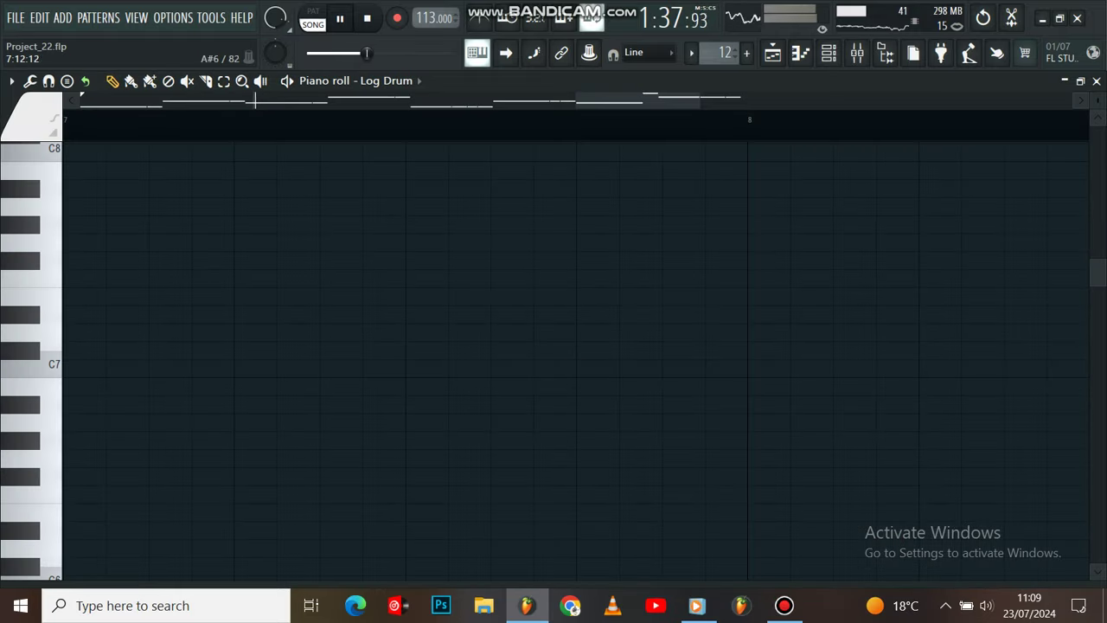